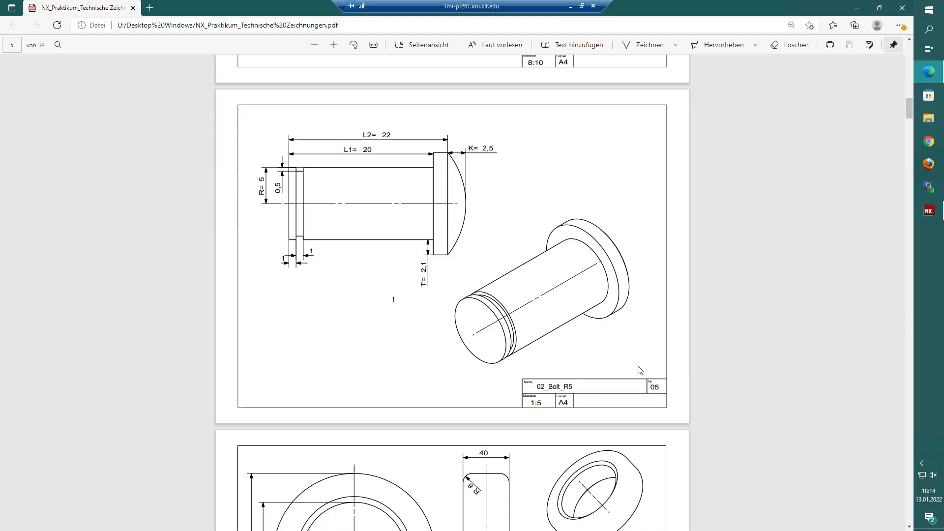
- Examine the 02_Bolt_R5 drawing and its dimensions in the PDF
scroll(640, 370, "up", 4)
scroll(640, 371, "down", 3)
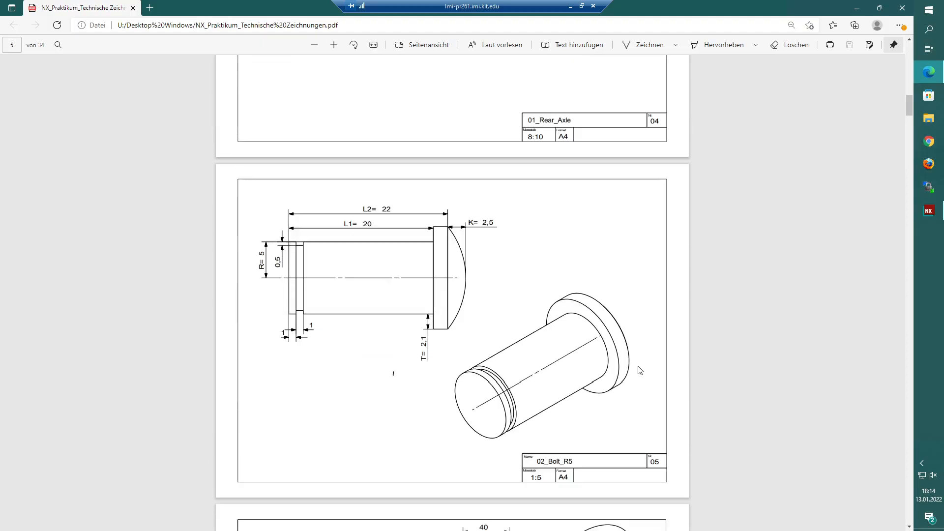
scroll(649, 383, "down", 2)
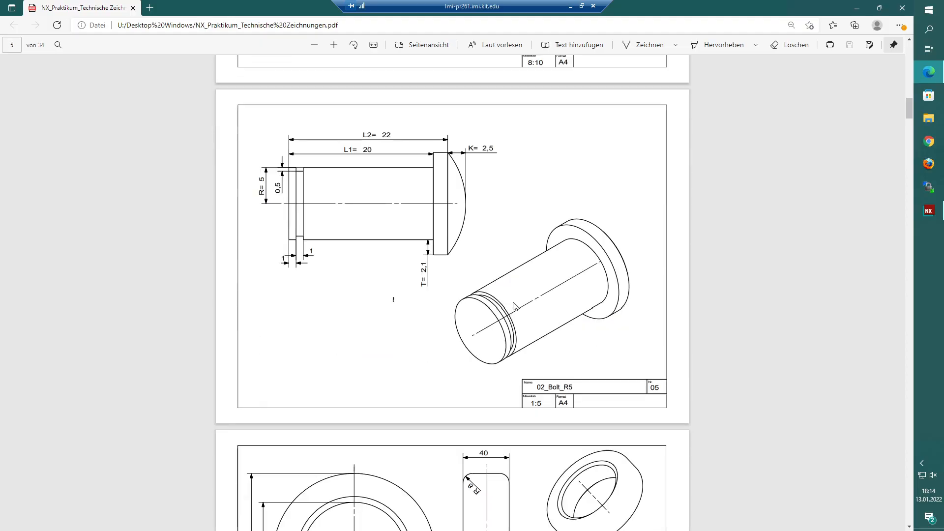
scroll(636, 397, "up", 1)
scroll(504, 326, "up", 2, "ctrl")
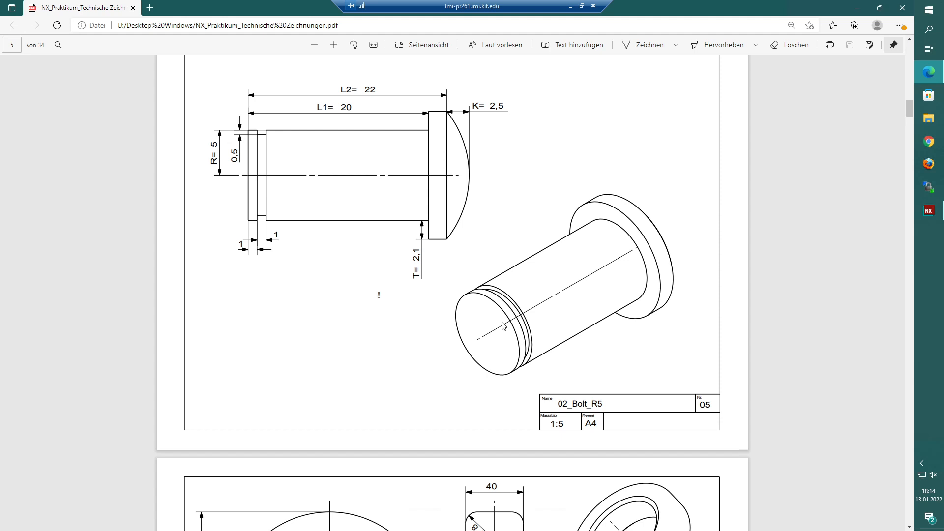
scroll(565, 350, "up", 1)
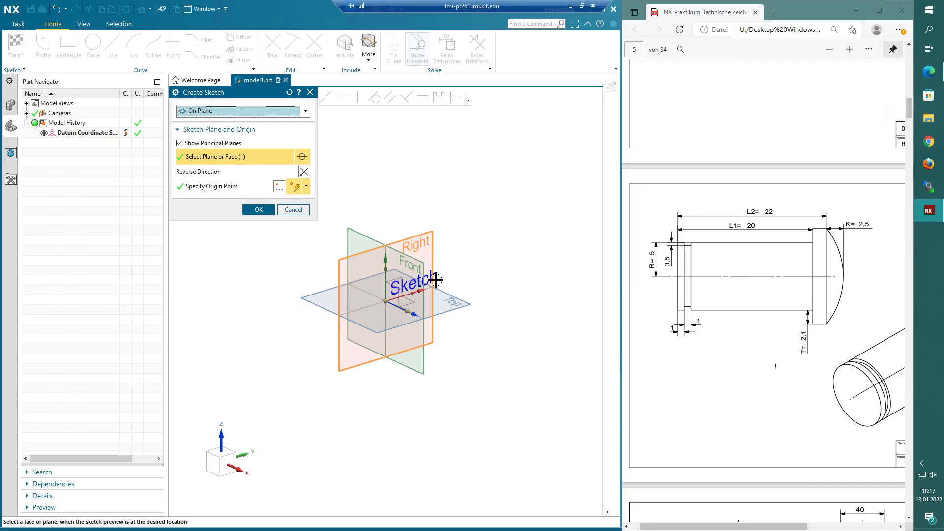
- Start a sketch on the default plane and draw a 5 mm vertical line upward from the origin with Profile
middle_click(436, 280)
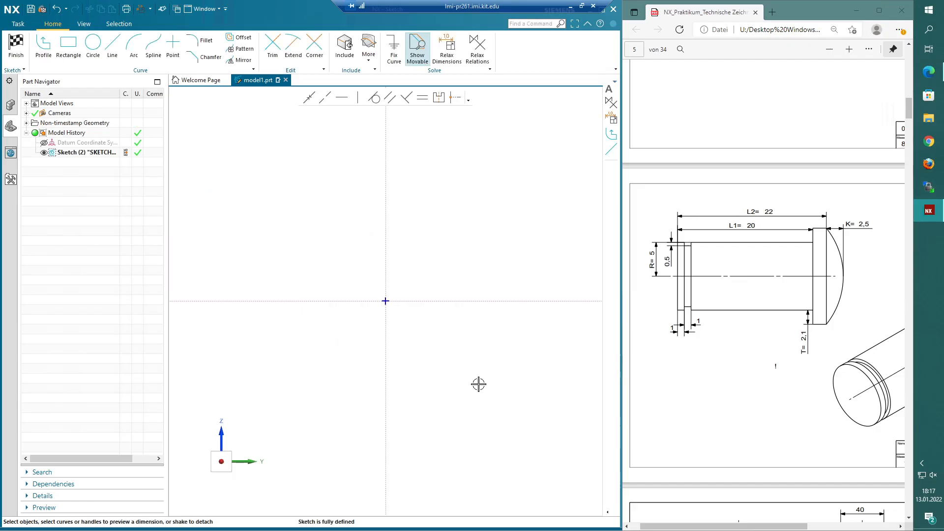
middle_click_drag(442, 275, 379, 298, "shift")
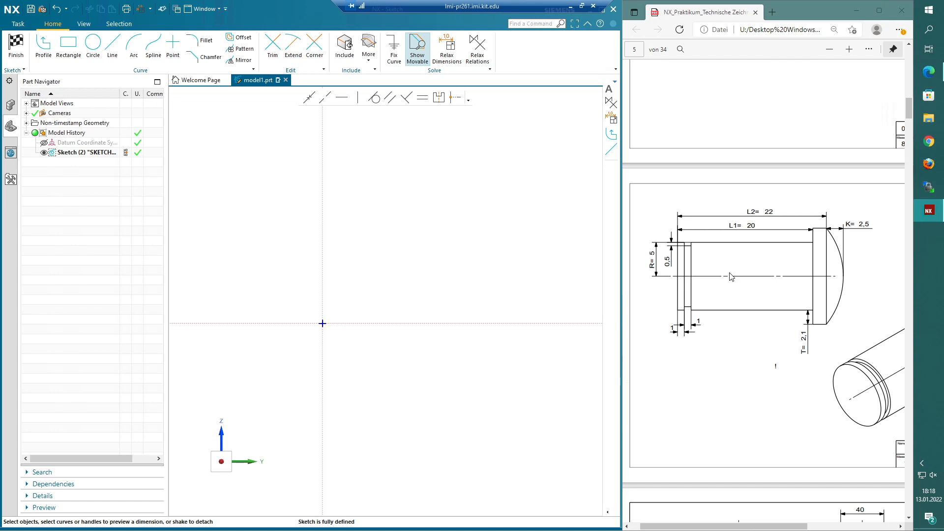
key("z")
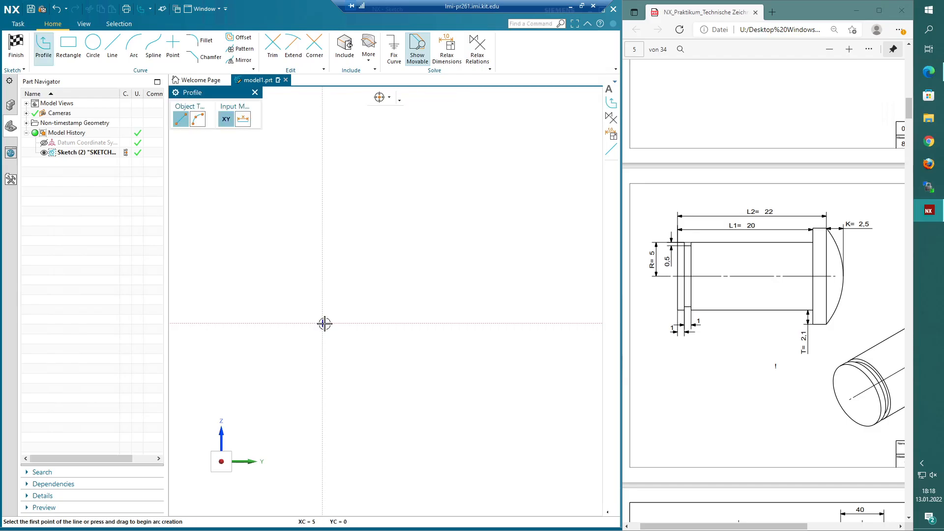
left_click(325, 324)
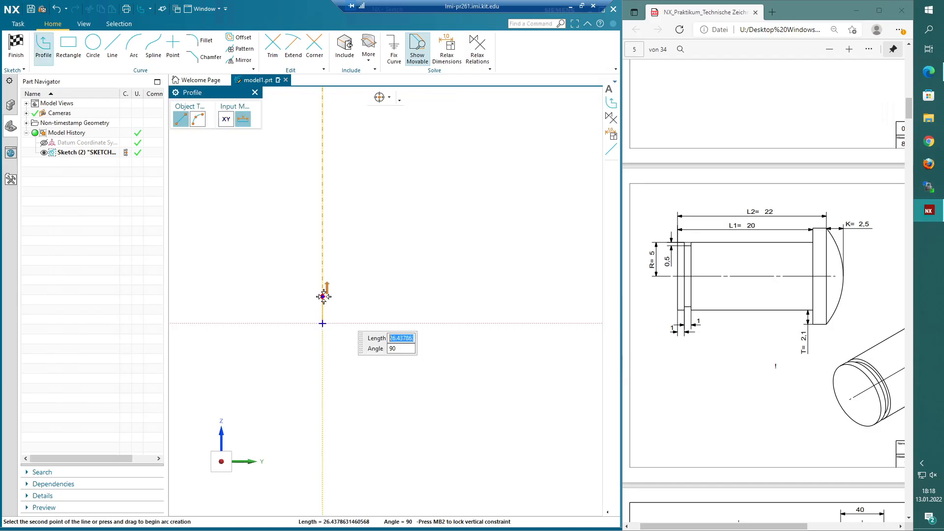
type("5")
key("Tab")
scroll(332, 305, "up", 4)
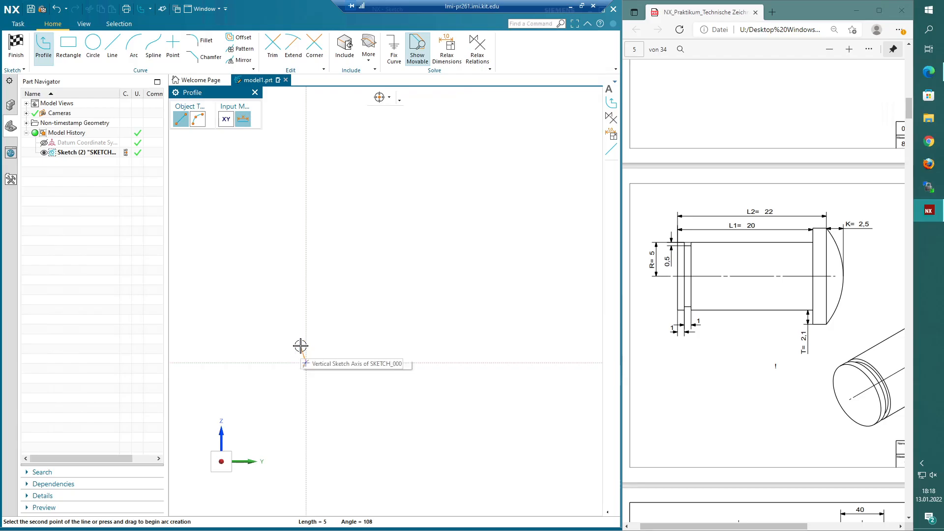
scroll(300, 346, "up", 4)
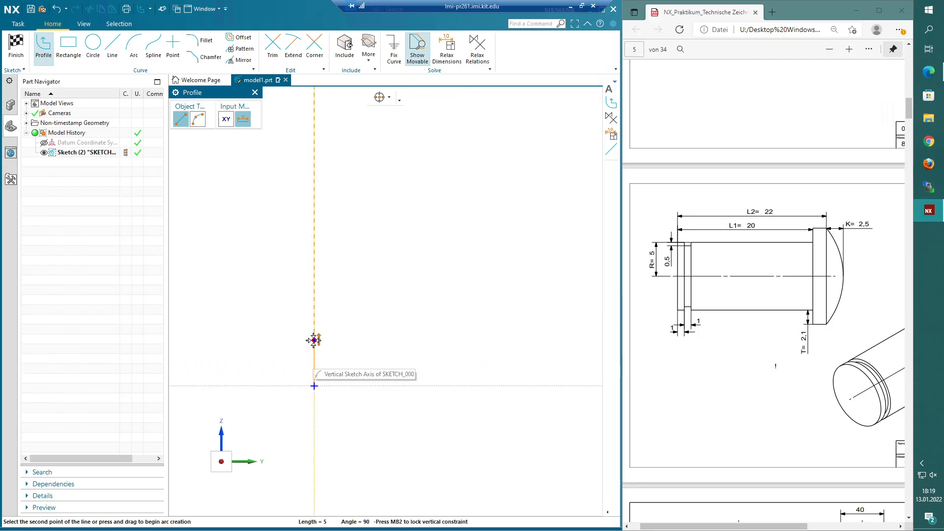
left_click(314, 340)
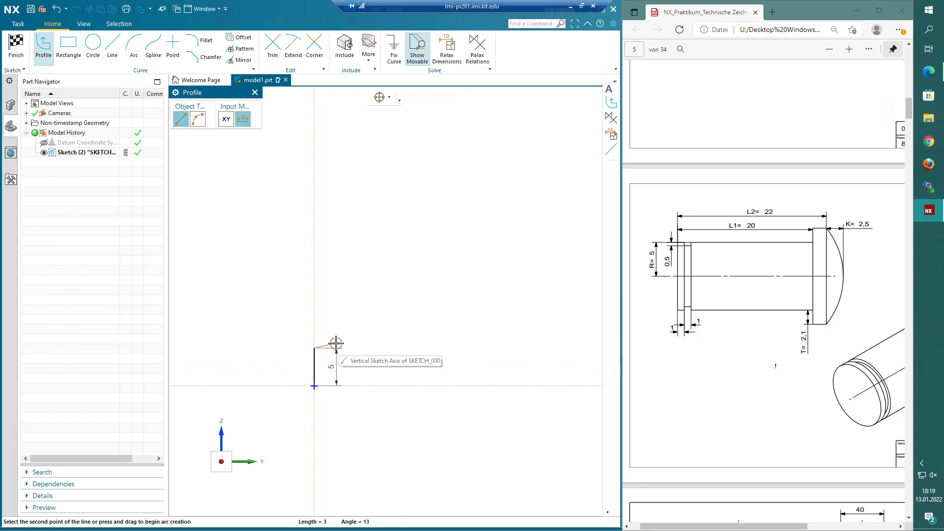
- Continue the profile with a small rectangular groove, the long top edge, and the head outline back to the axis
scroll(336, 364, "up", 5)
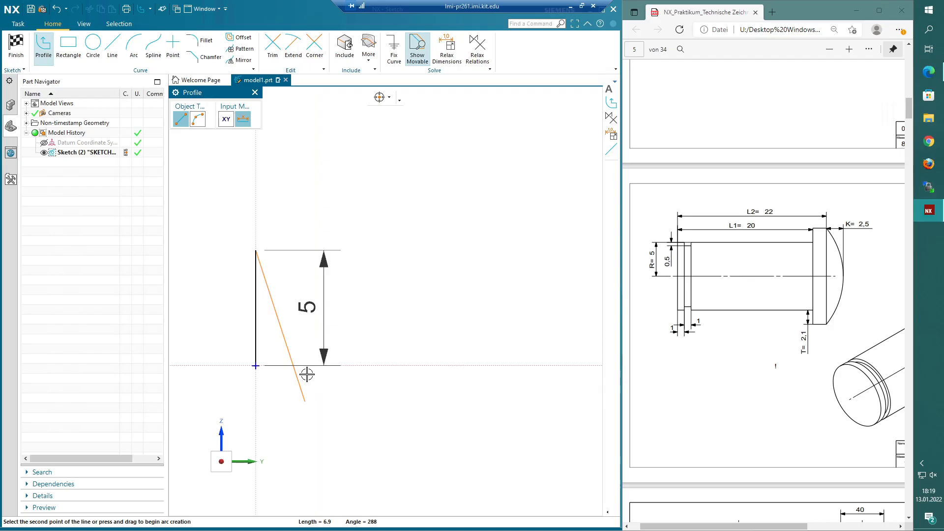
scroll(375, 387, "down", 1)
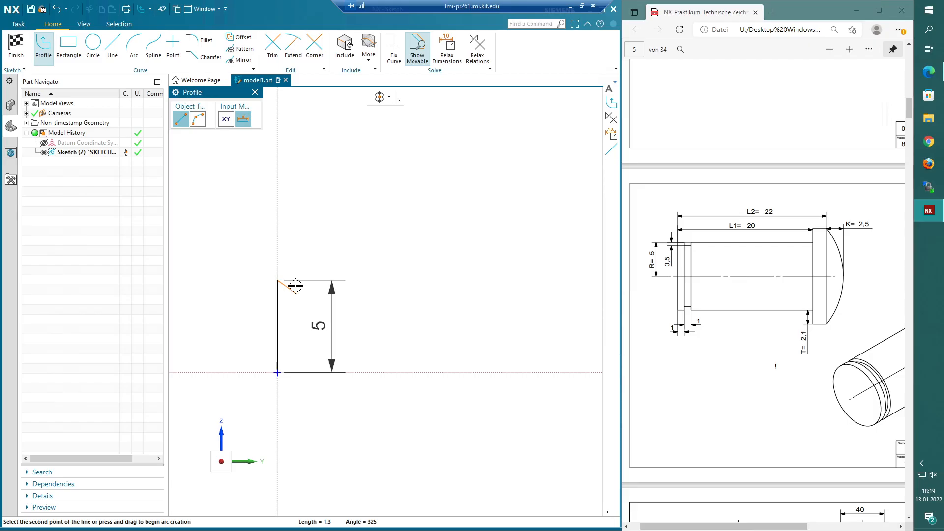
left_click(299, 280)
left_click(300, 297)
left_click(318, 297)
left_click(319, 280)
scroll(484, 304, "down", 2)
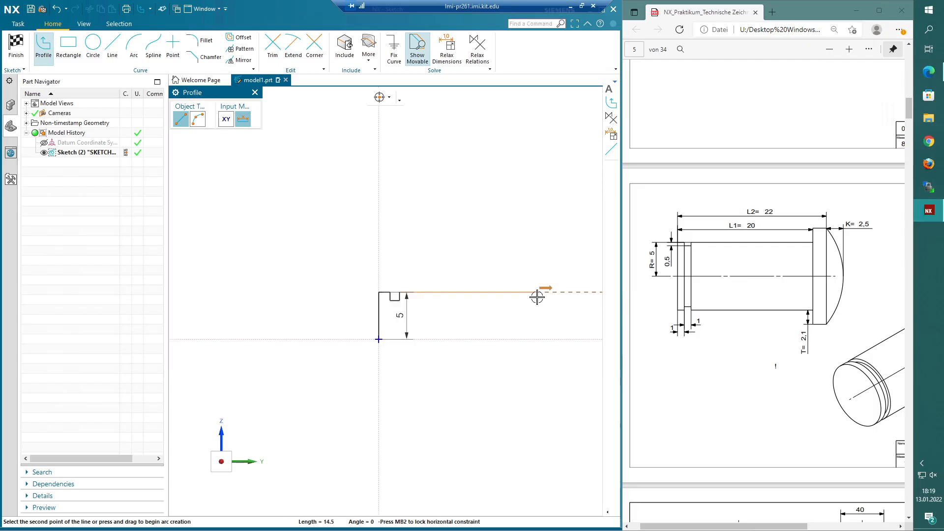
left_click(526, 293)
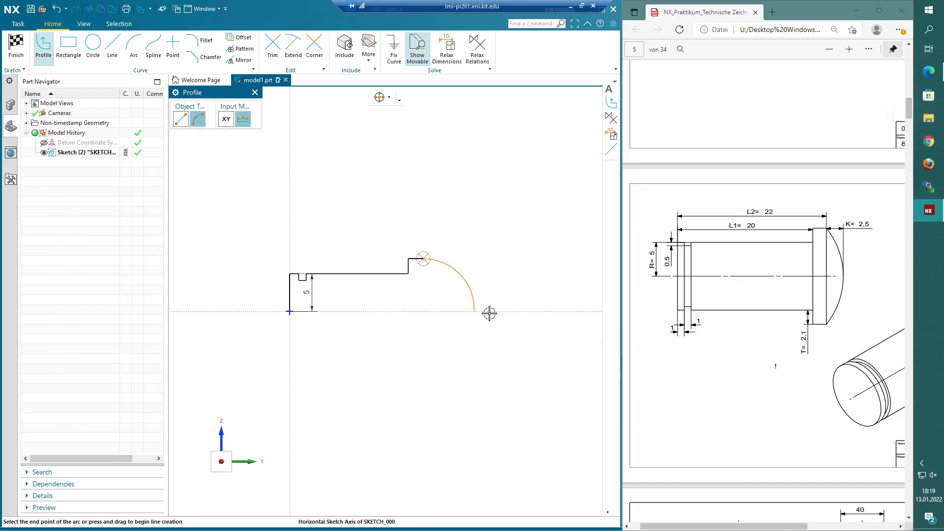
left_click(489, 312)
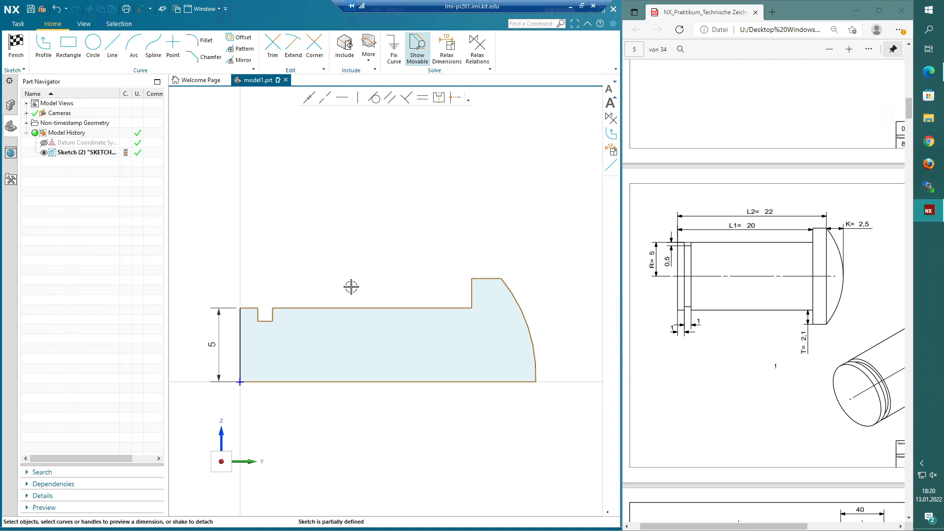
- Dimension the groove depth to 0.5 mm
left_click(265, 321)
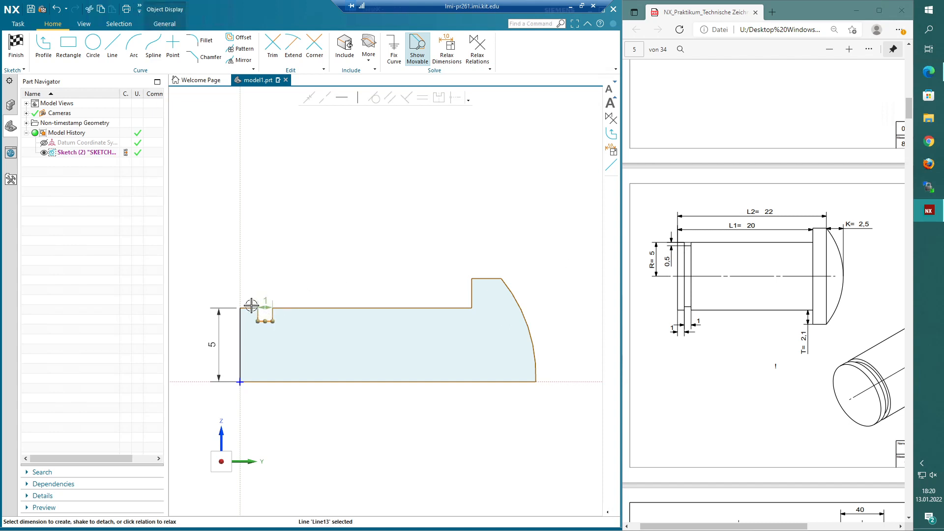
left_click(257, 315)
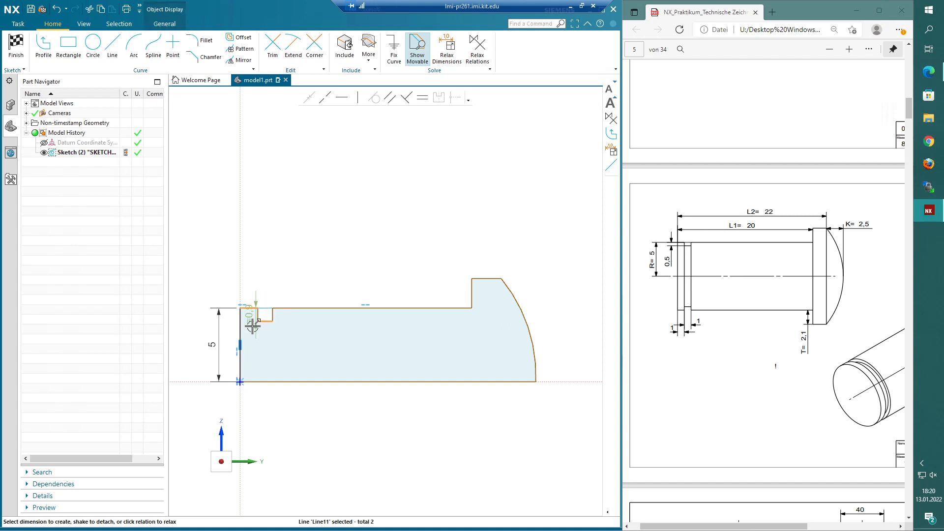
left_click_drag(252, 327, 195, 340)
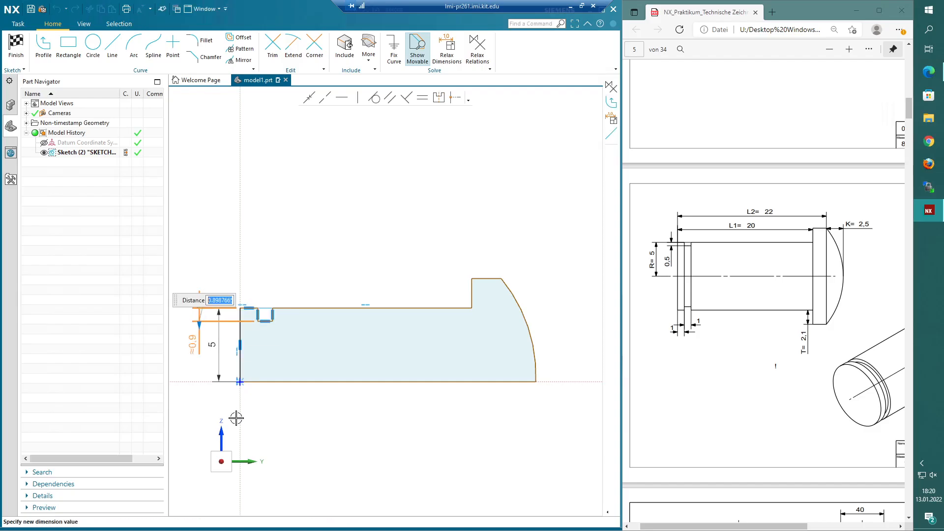
type(".5")
key("Return")
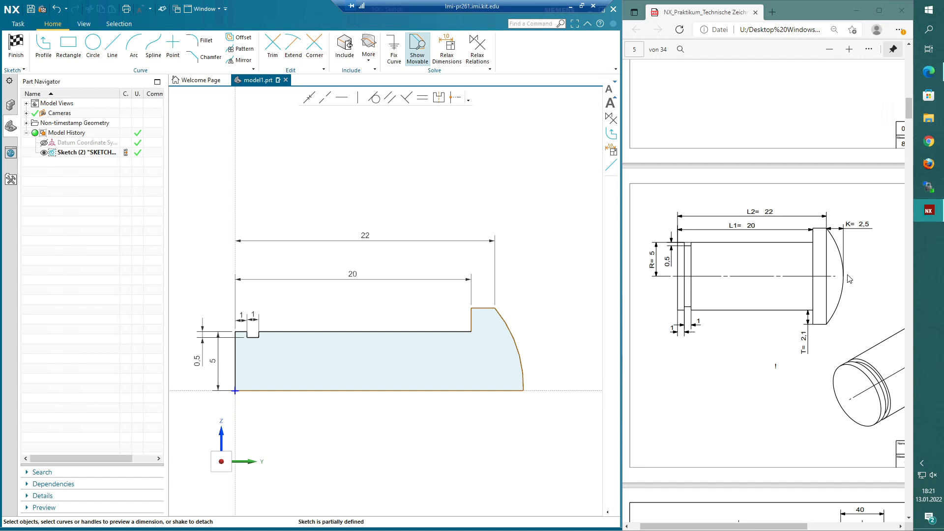
- Set the head step height dimension to 2.1 mm
scroll(522, 235, "up", 1)
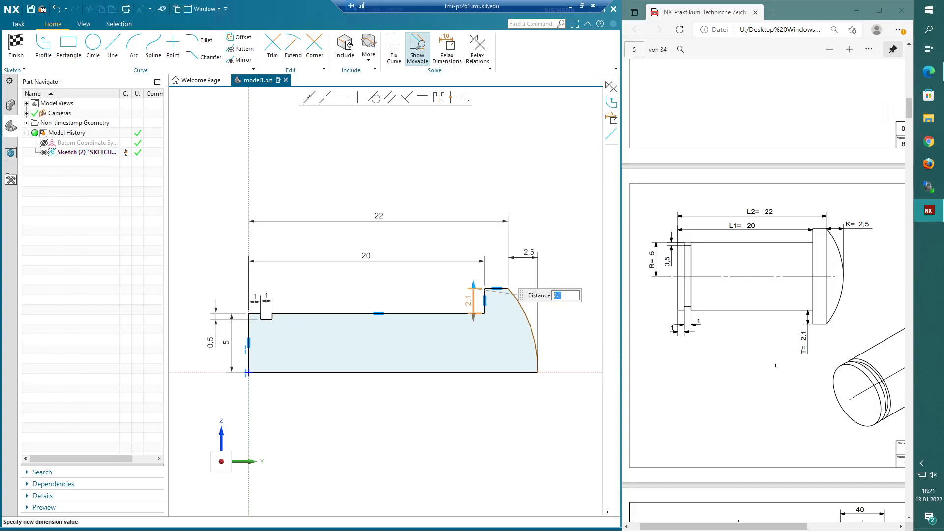
key("Return")
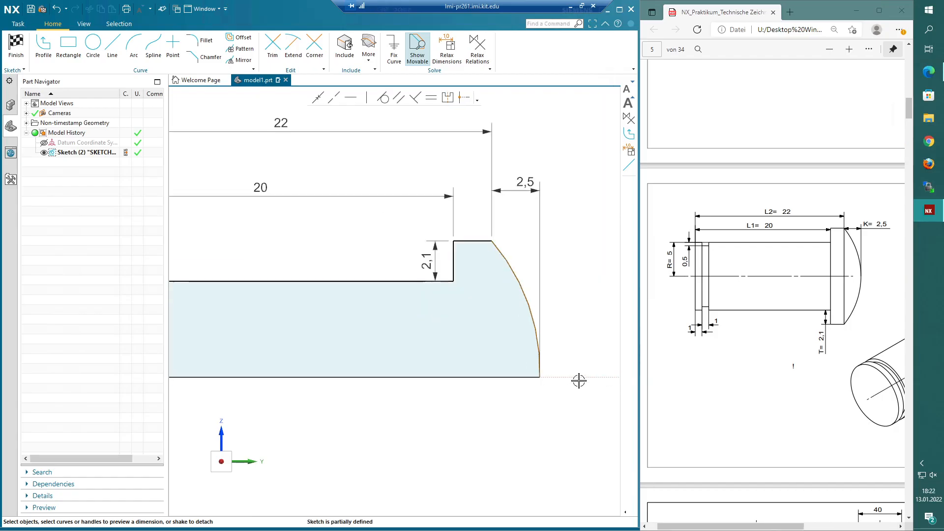
scroll(580, 386, "down", 1)
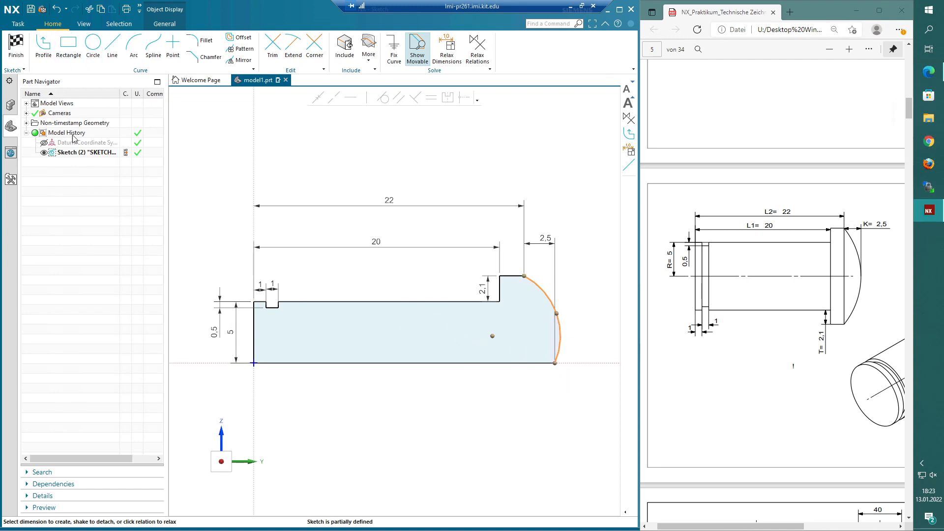
- Finish the sketch and revolve the profile about the axis to form the bolt body
left_click(10, 39)
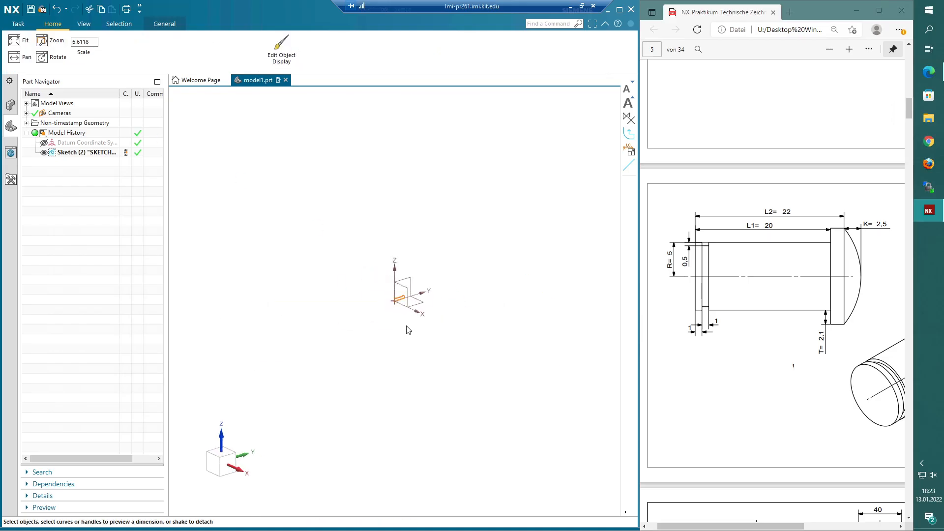
mouse_move(368, 257)
middle_mouse_down()
mouse_move(441, 342)
mouse_move(466, 290)
mouse_move(407, 266)
middle_mouse_up()
scroll(437, 306, "up", 2)
middle_click_drag(437, 306, 488, 245)
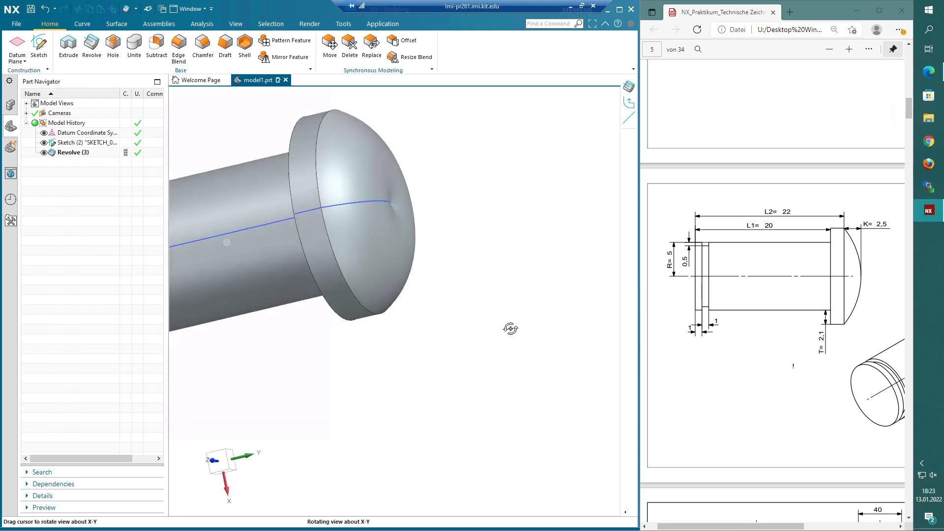
middle_click_drag(510, 326, 520, 341)
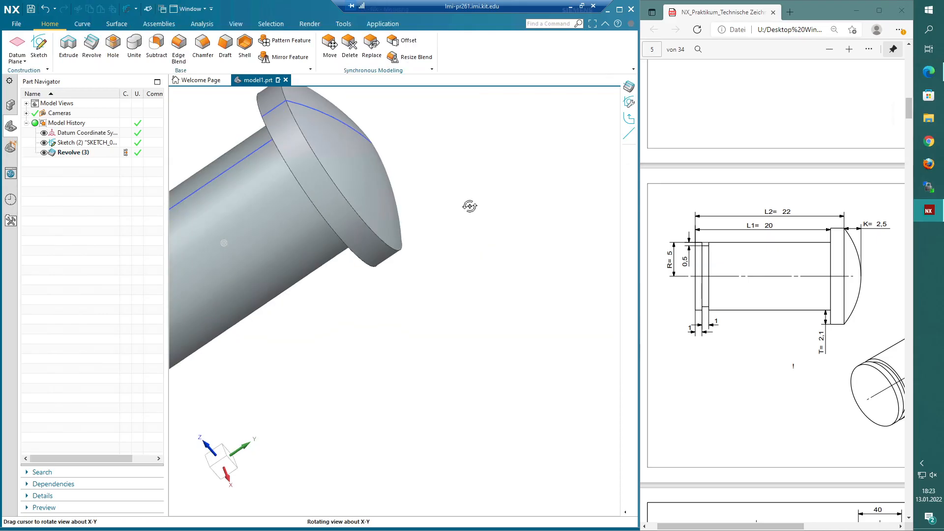
middle_click_drag(469, 206, 484, 200)
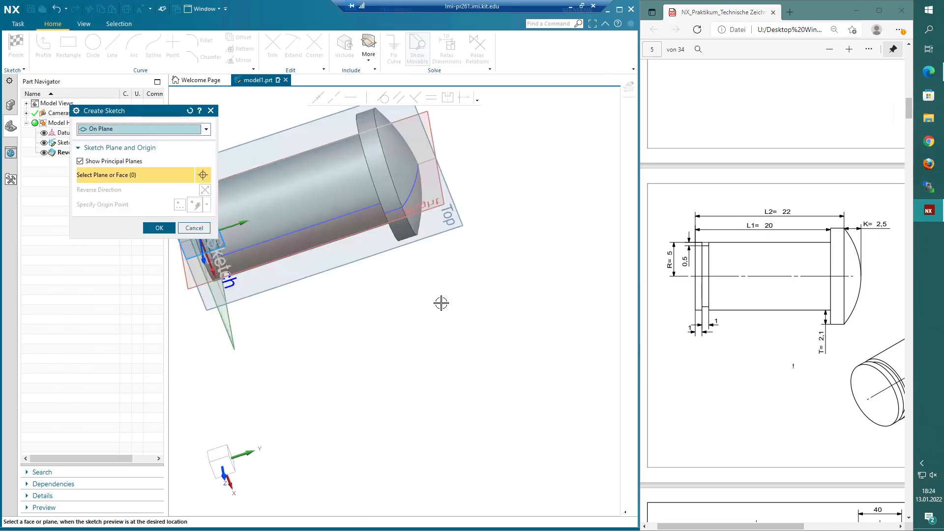
- Reopen the profile sketch, constrain the head arc, and finish the sketch again
double_click(80, 142)
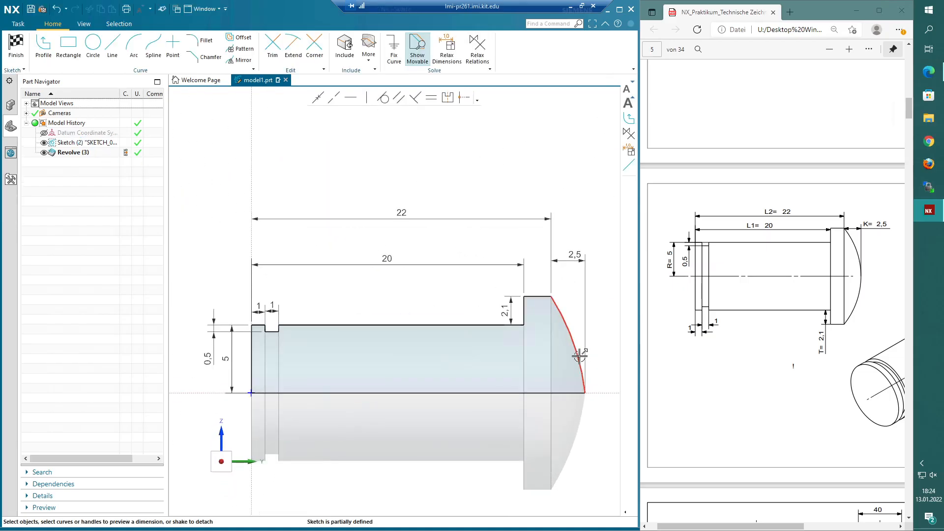
left_click(580, 355)
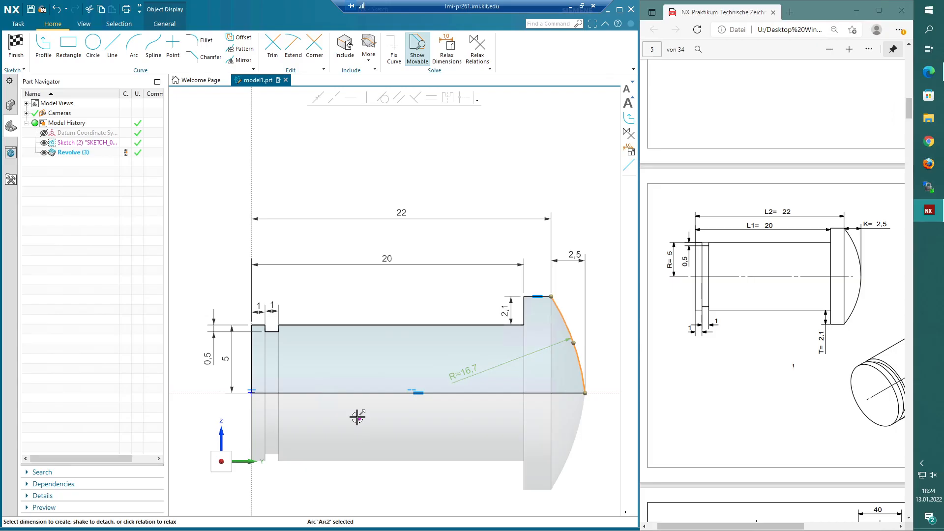
scroll(357, 417, "down", 1)
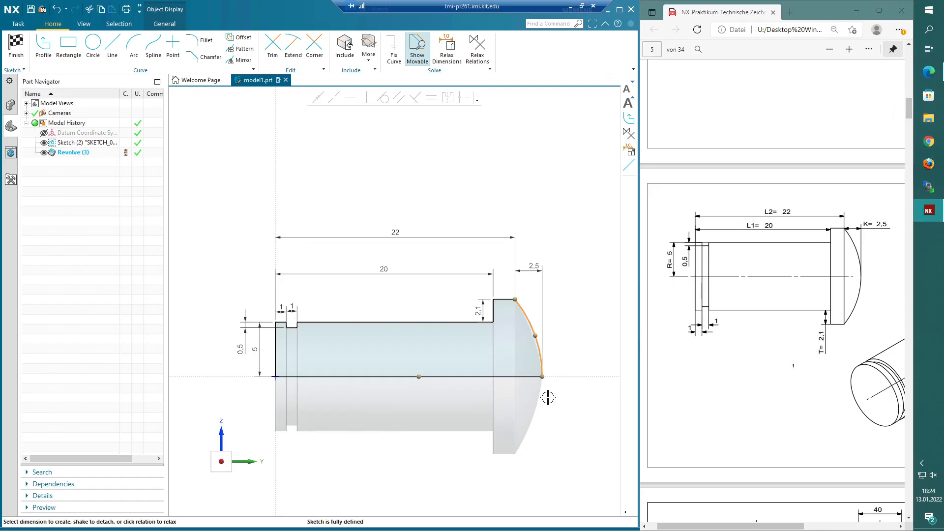
scroll(548, 398, "up", 1)
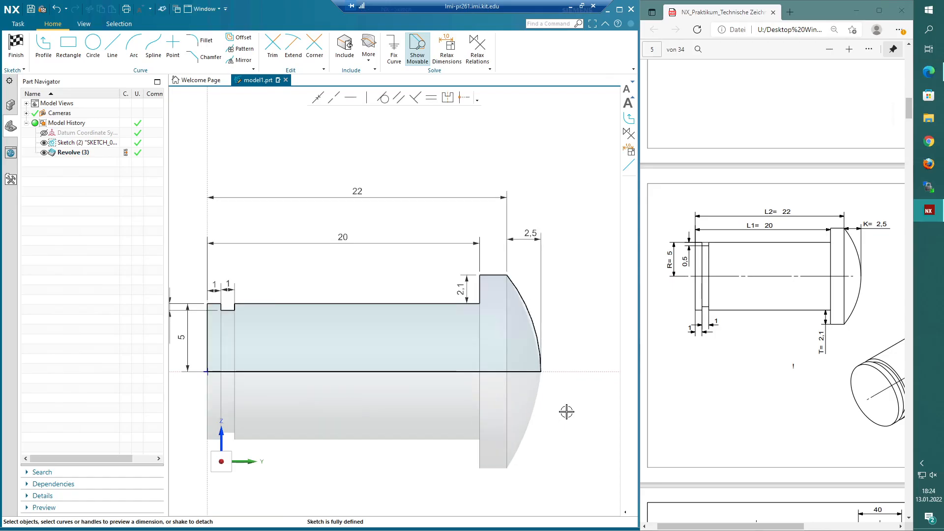
key("ctrl+q")
mouse_move(567, 412)
middle_mouse_down()
mouse_move(432, 100)
mouse_move(46, 172)
middle_mouse_up()
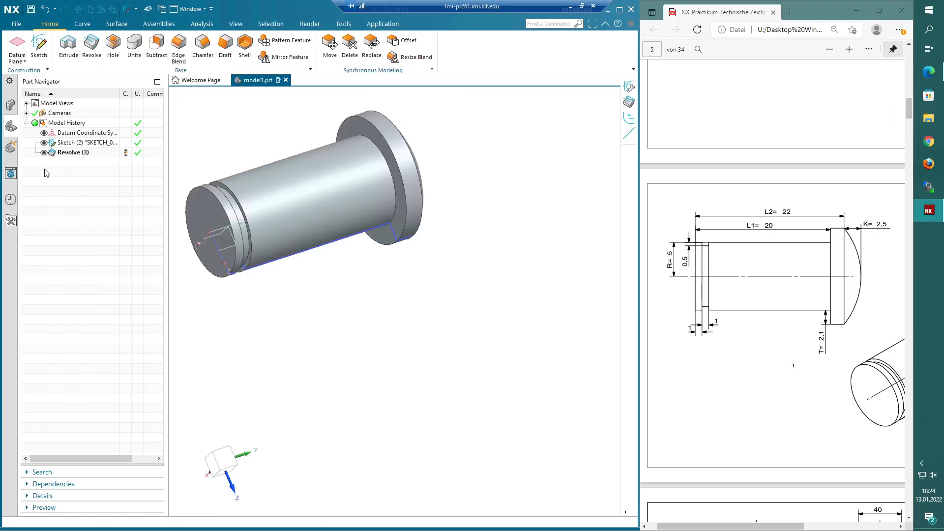
- Reopen the profile sketch and delete the head arc together with its center selection
double_click(69, 152)
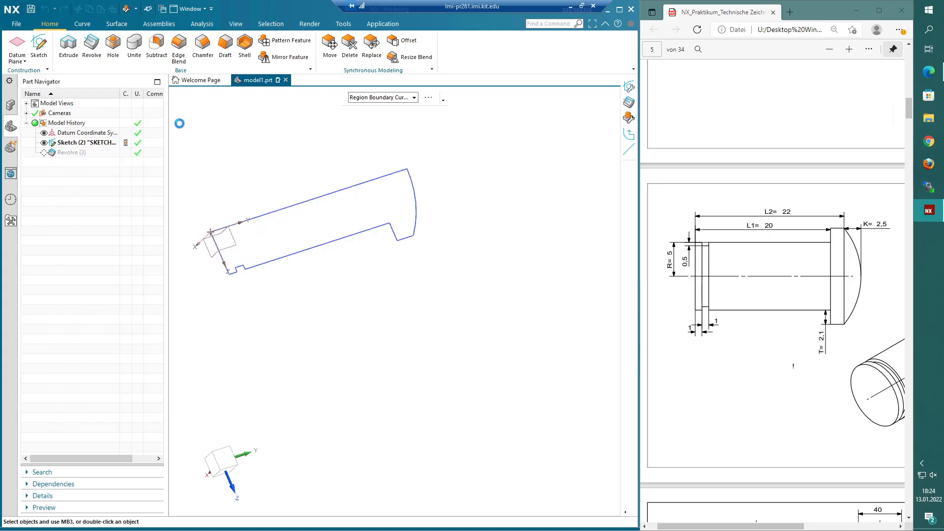
scroll(472, 384, "down", 2)
scroll(545, 408, "up", 2)
scroll(556, 282, "up", 1)
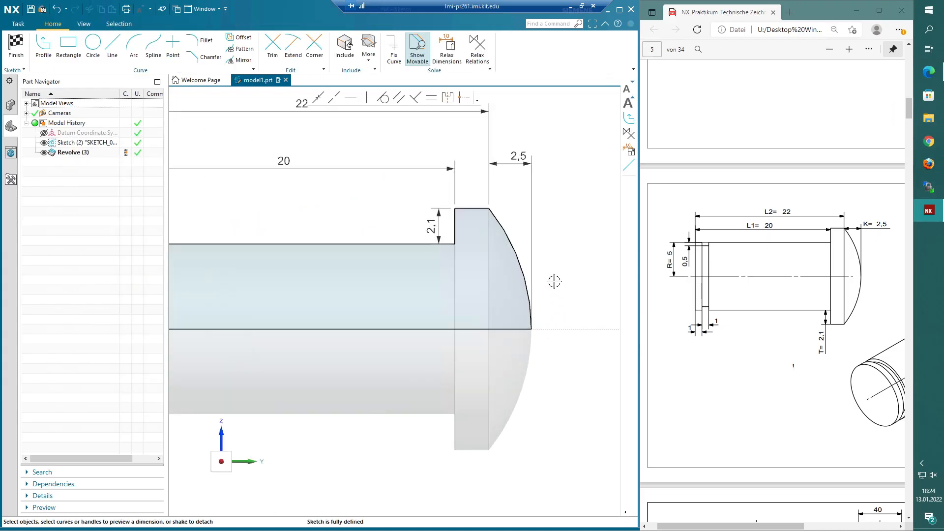
scroll(554, 281, "up", 1)
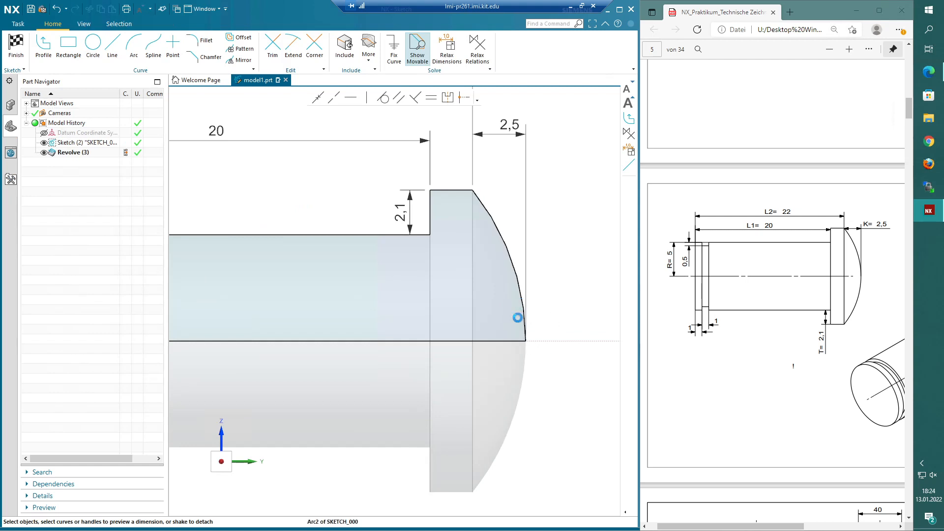
left_click(517, 318)
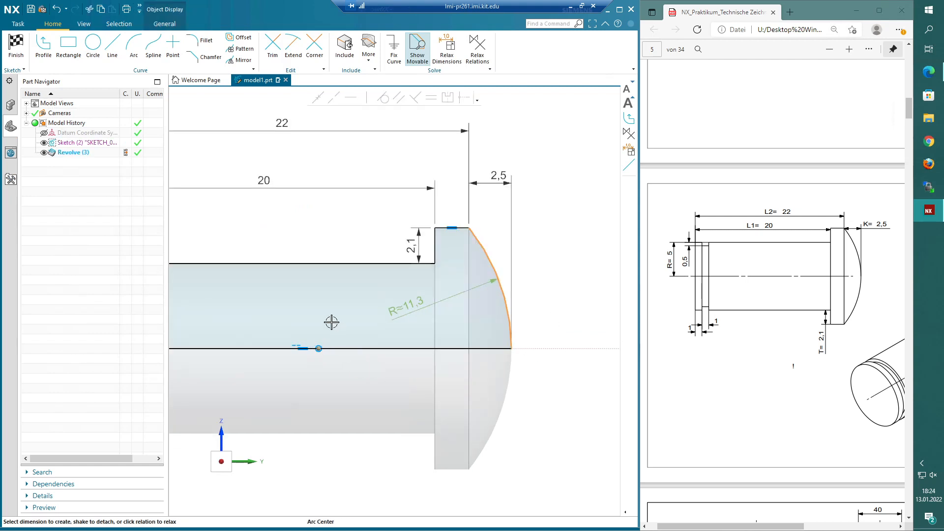
left_click(319, 349)
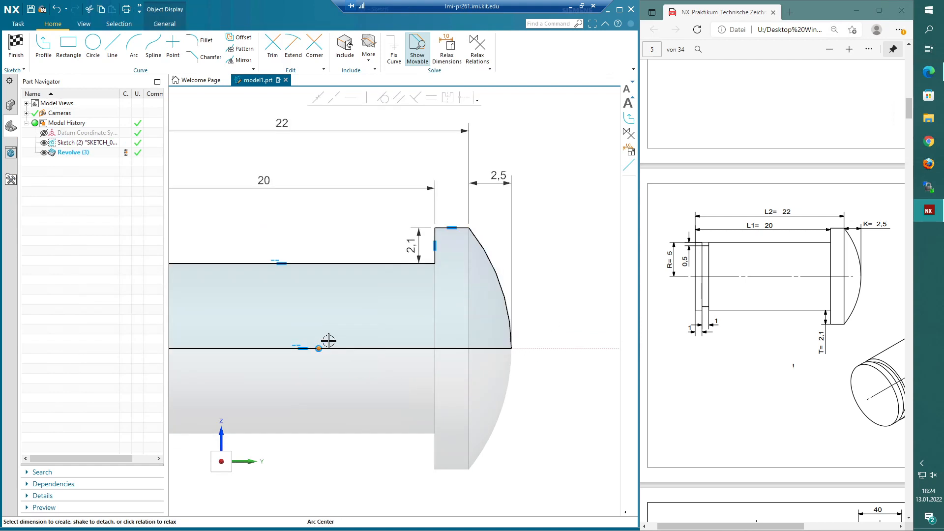
key("Escape")
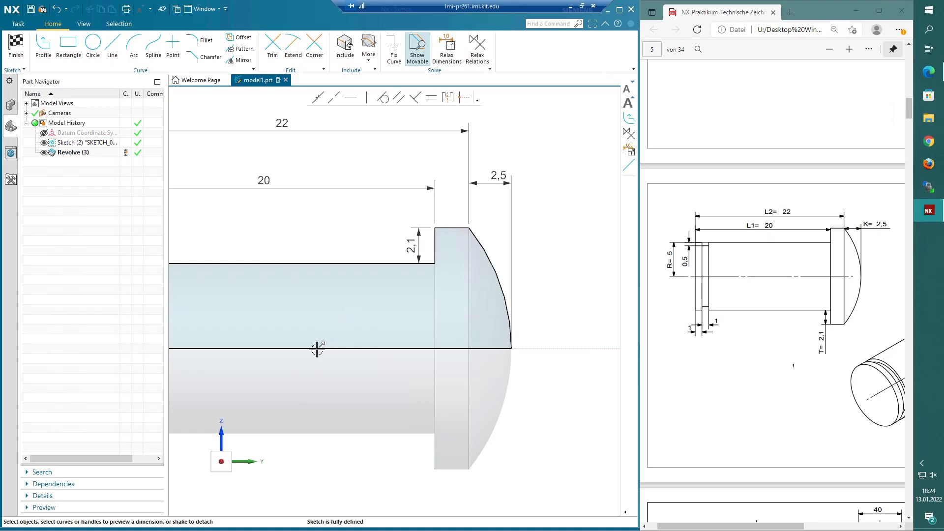
left_click(509, 297)
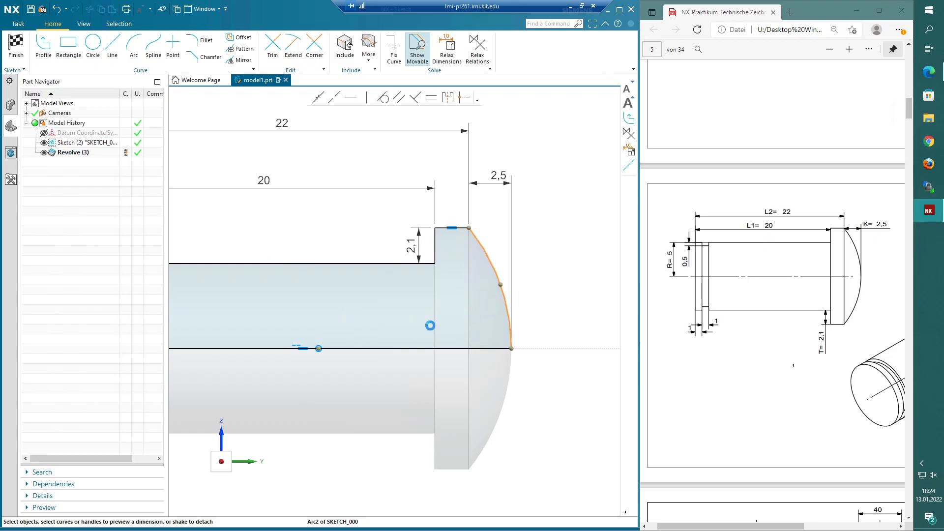
left_click(319, 347)
scroll(322, 345, "up", 5)
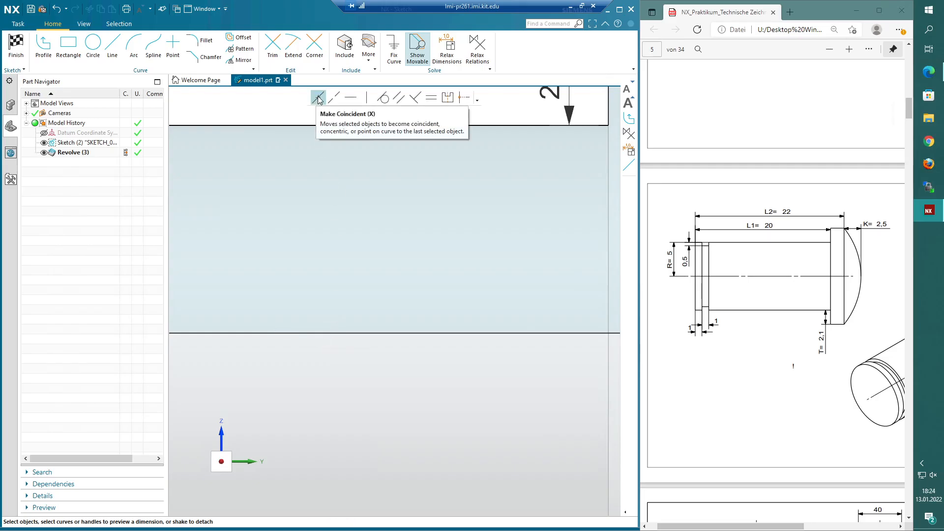
scroll(324, 304, "down", 3)
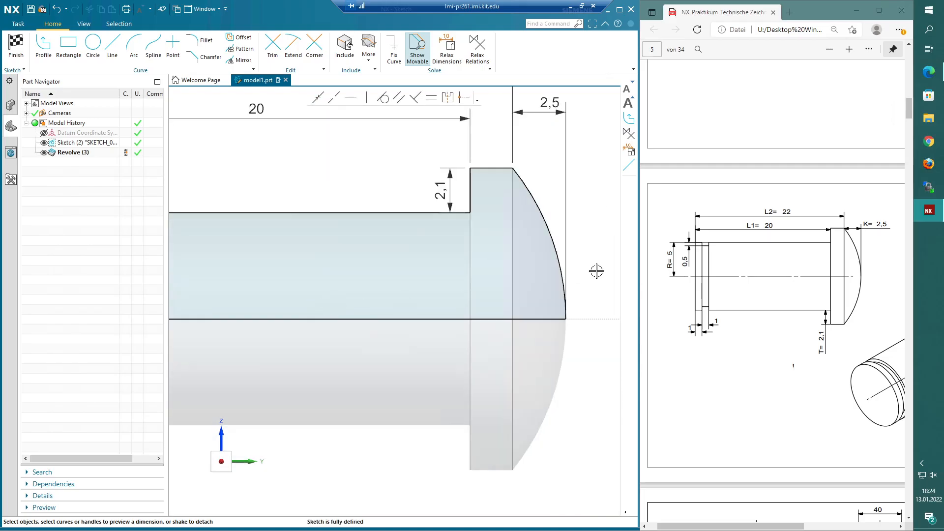
left_click(563, 270)
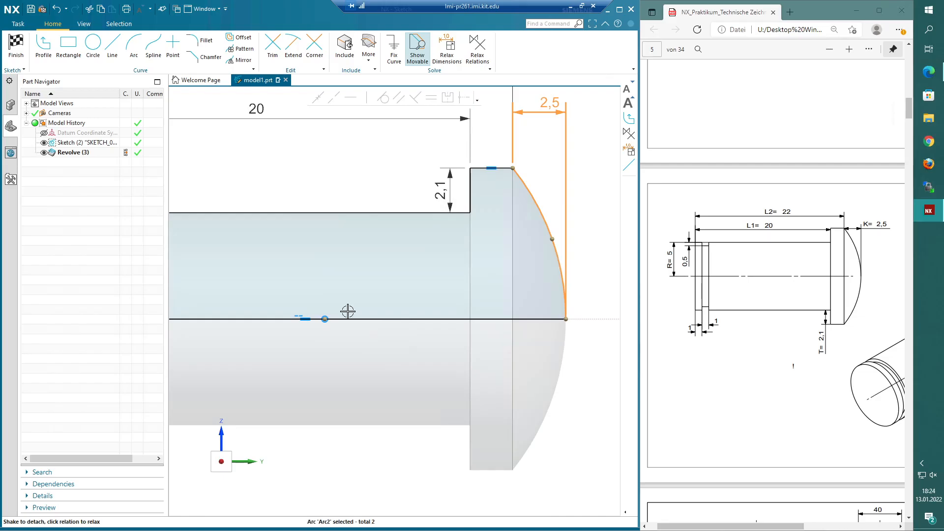
left_click(324, 319)
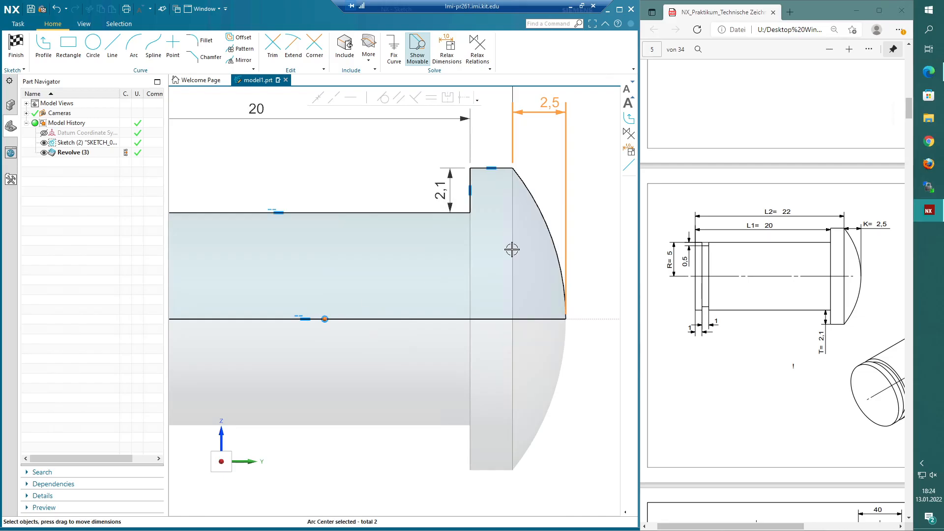
key("Delete")
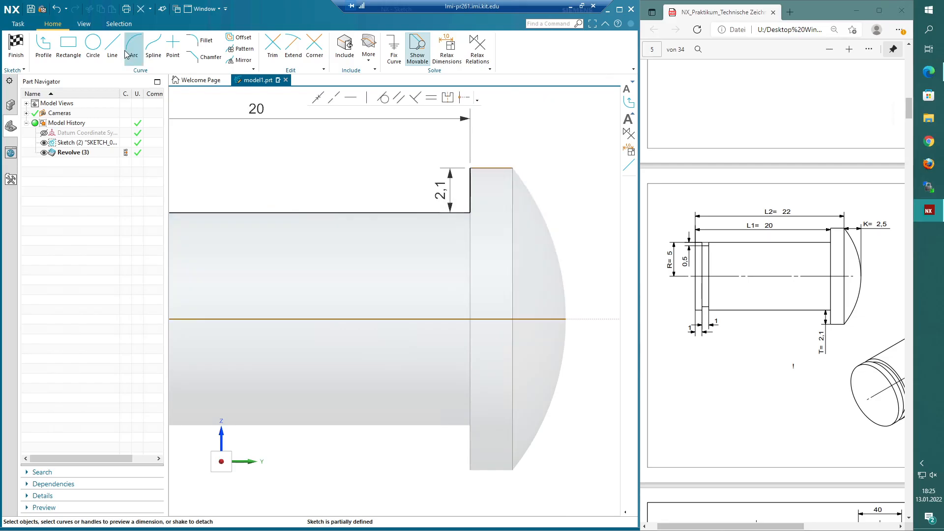
- Draw a new arc for the bolt head from the top of the head down to the axis
left_click(126, 53)
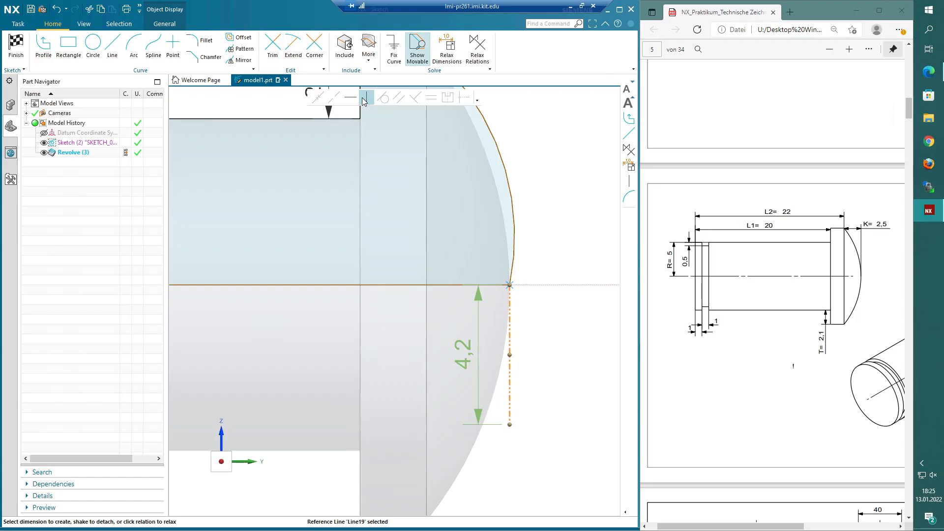
left_click(363, 98)
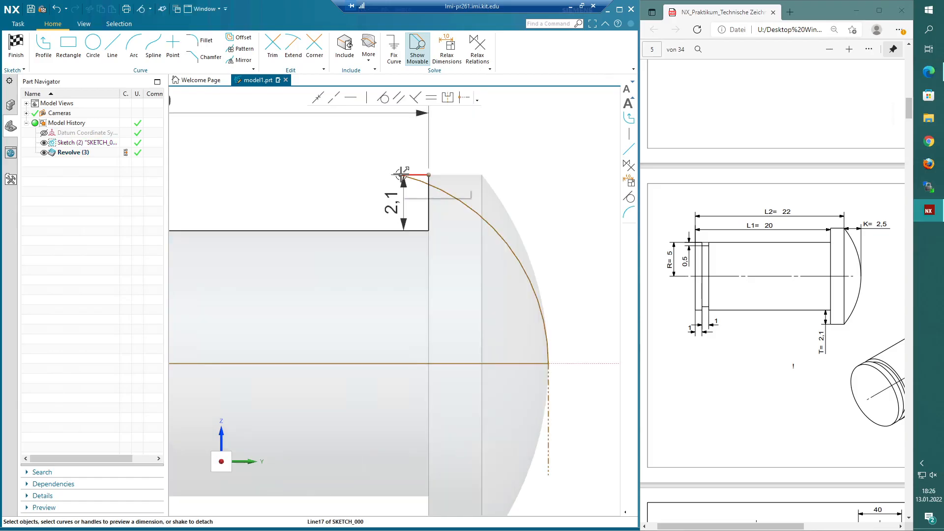
scroll(512, 315, "down", 3)
scroll(558, 354, "up", 2)
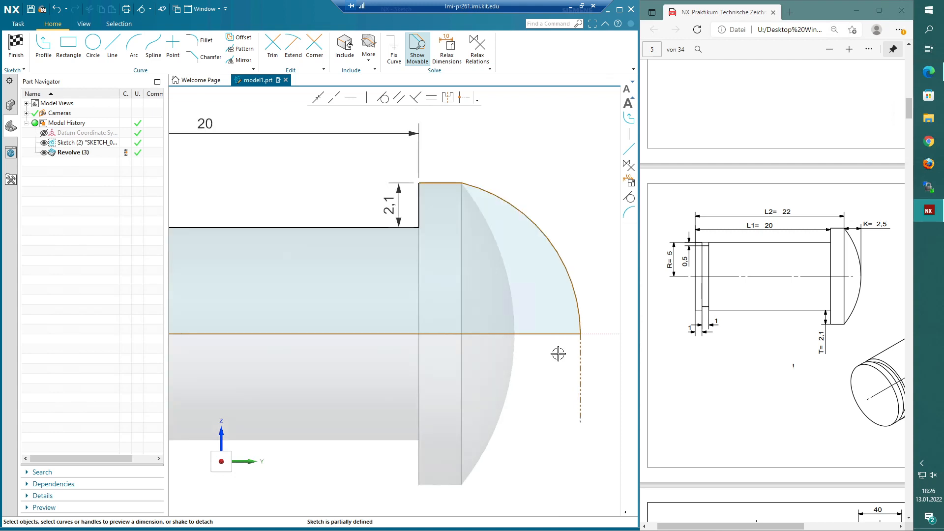
- Select the new head arc and examine how it fits the rest of the profile
left_click(576, 302)
scroll(540, 370, "down", 1)
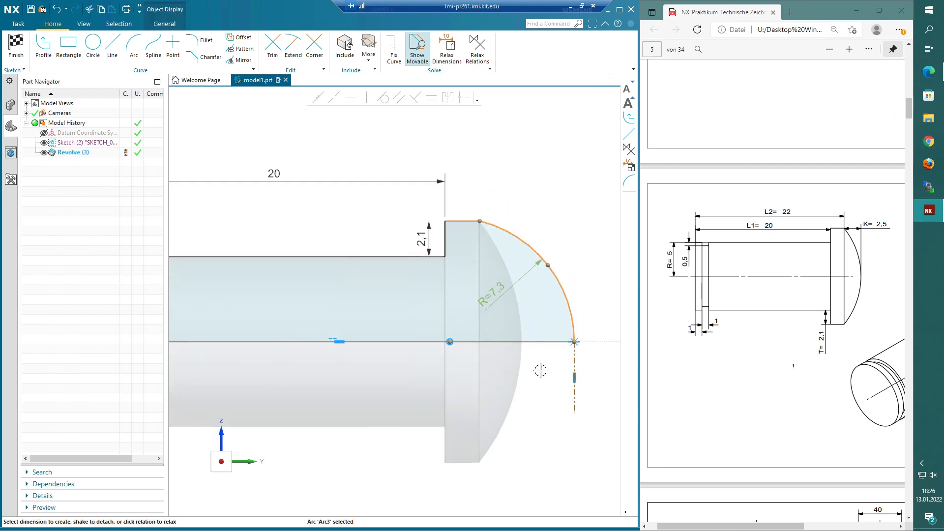
scroll(516, 407, "down", 1)
scroll(507, 410, "up", 1)
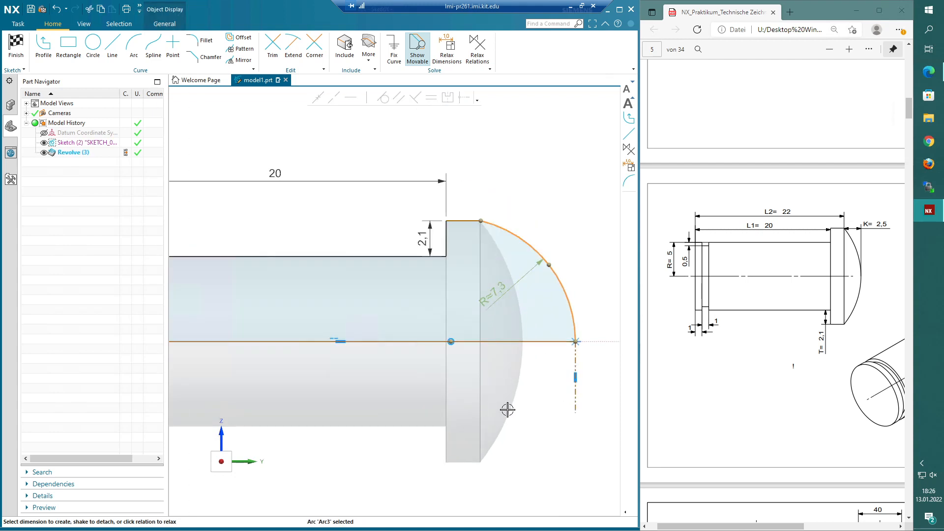
scroll(504, 402, "down", 2)
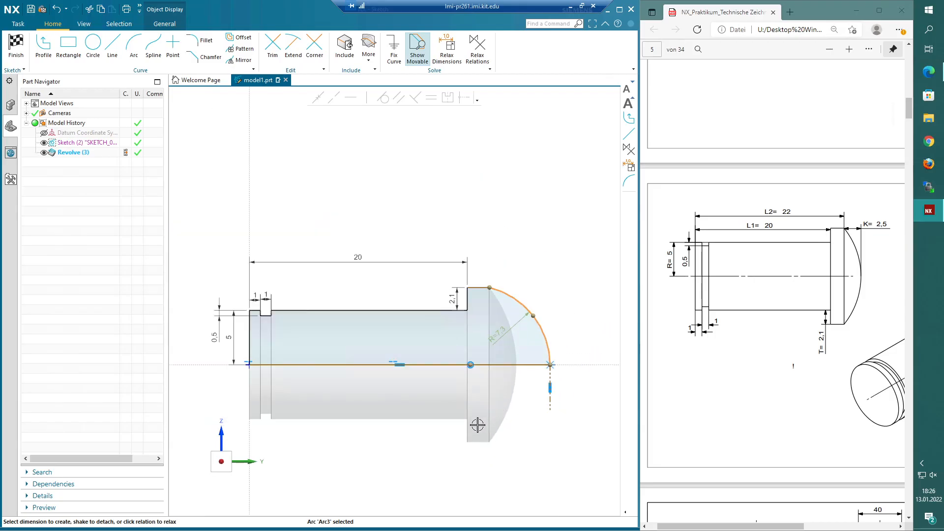
scroll(478, 425, "up", 1)
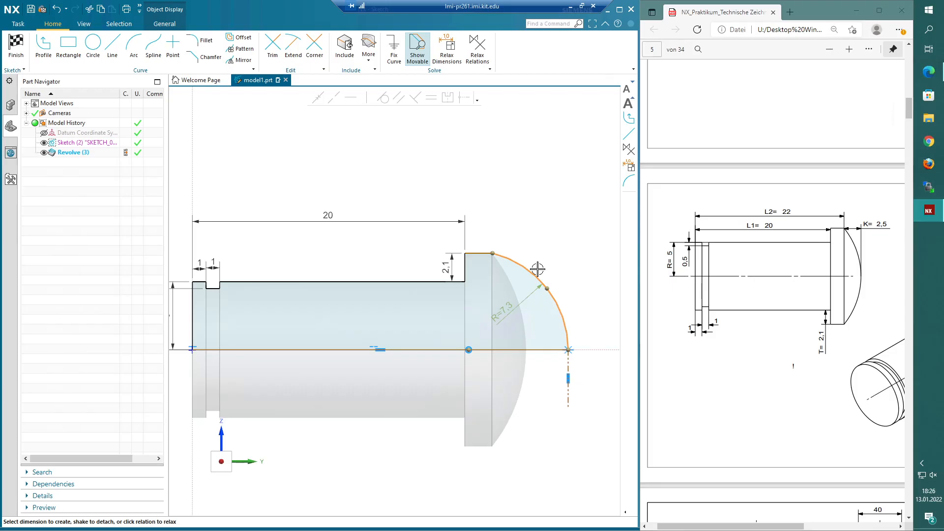
key("Escape")
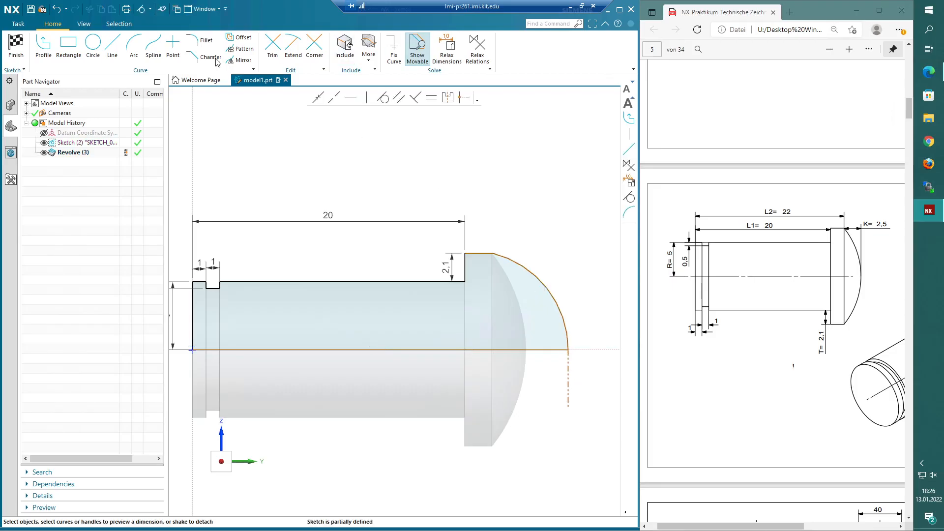
- Dimension the head's flat top length to 2 mm
left_click(480, 253)
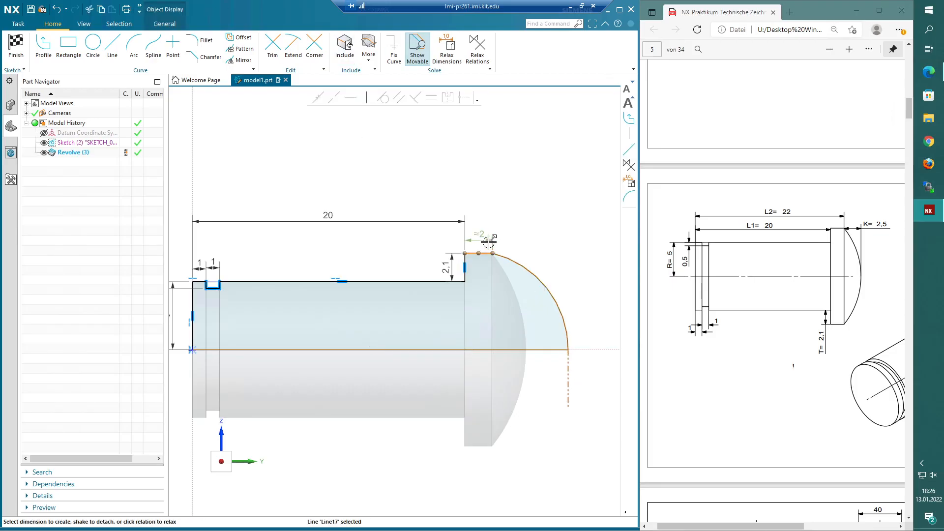
left_click(489, 241)
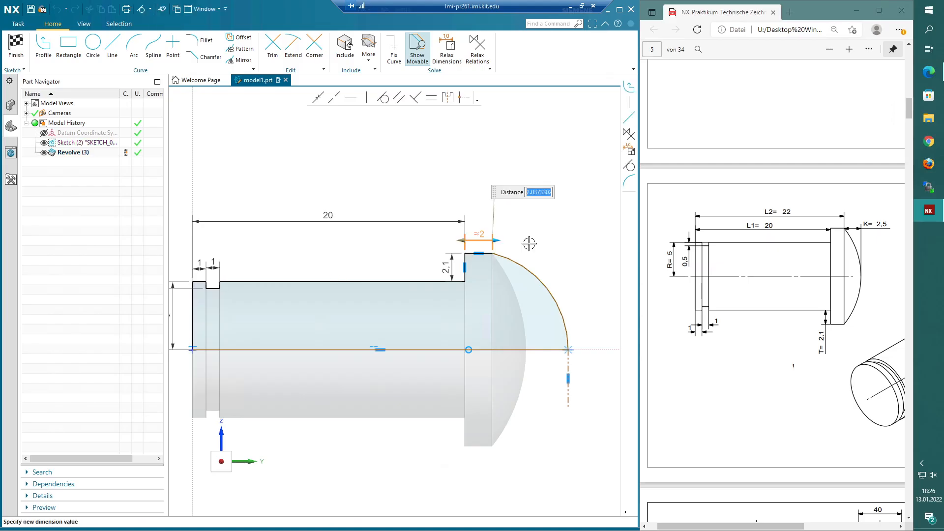
type("2")
key("Return")
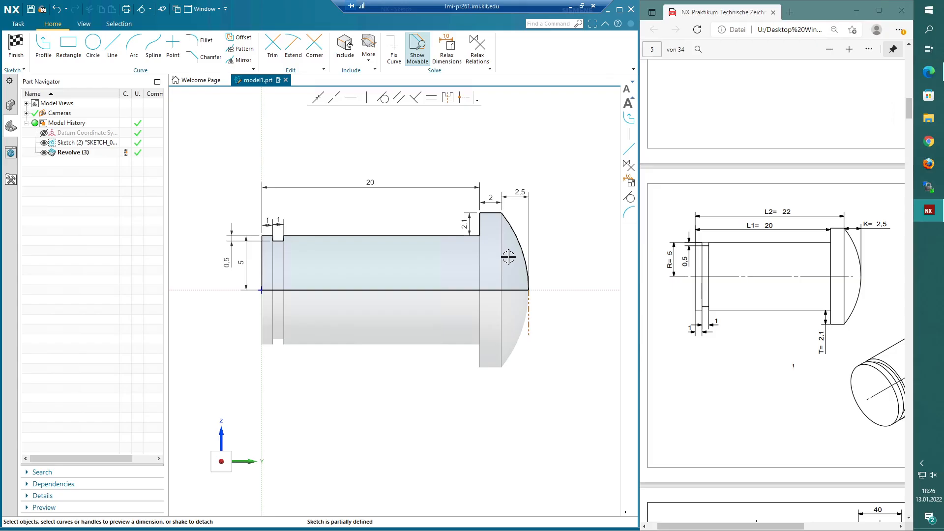
- Finish the sketch and orbit around the updated bolt to inspect the domed head
left_click(508, 257)
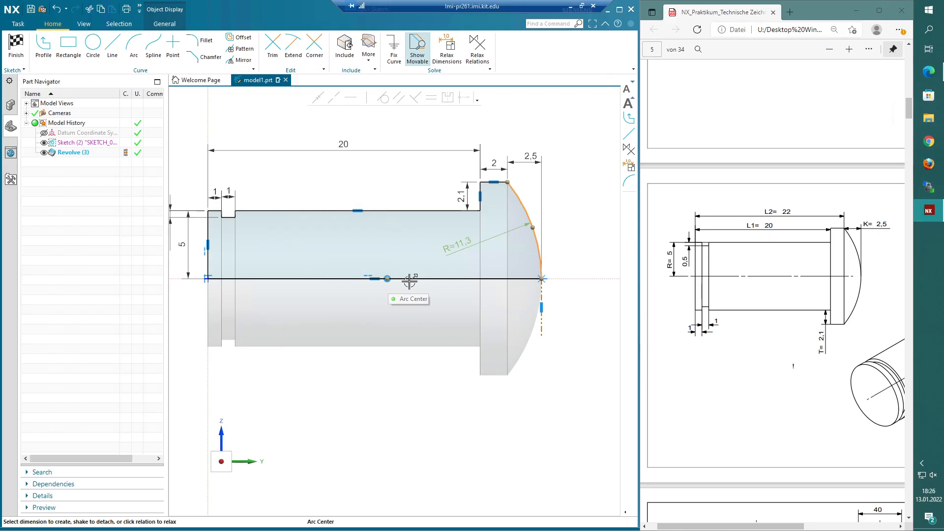
key("ctrl+q")
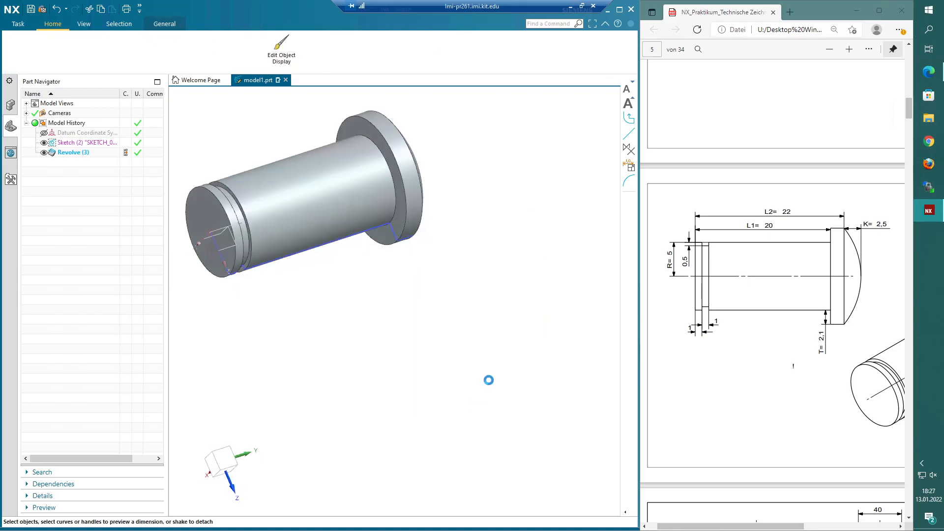
middle_click_drag(488, 380, 577, 384)
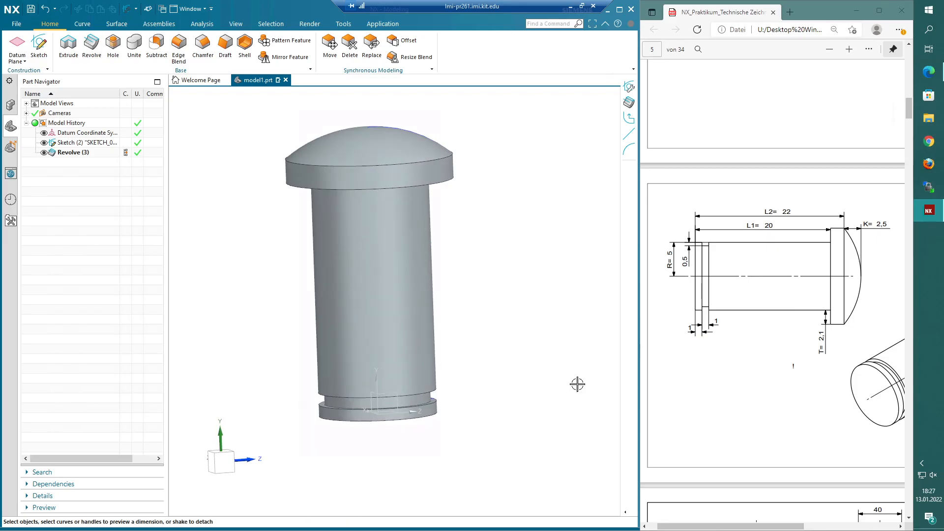
middle_click_drag(503, 319, 502, 319)
middle_click_drag(502, 319, 485, 363)
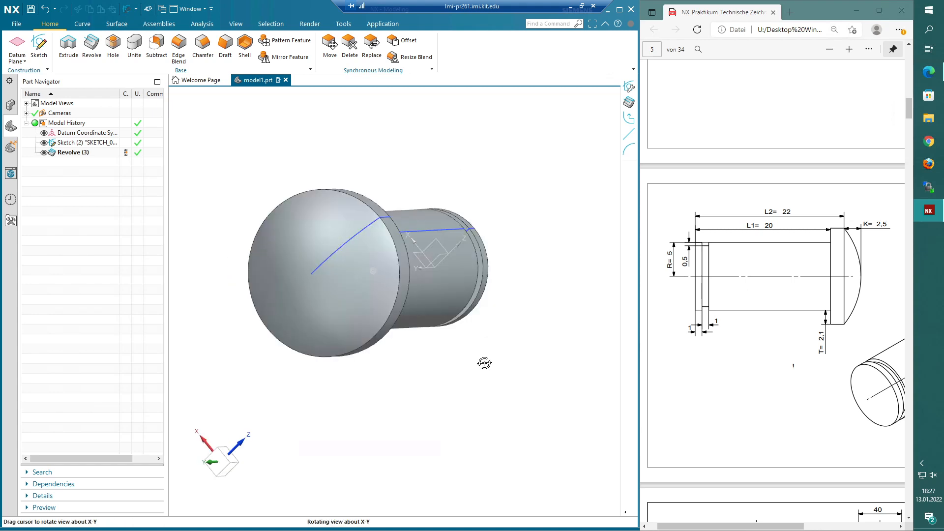
middle_click_drag(485, 363, 454, 339)
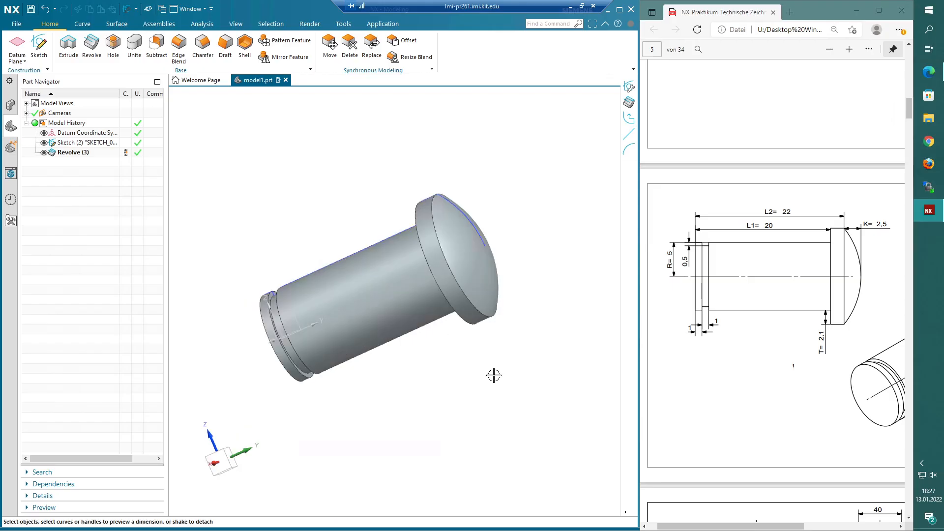
middle_click_drag(485, 379, 437, 369)
middle_click_drag(438, 370, 435, 373)
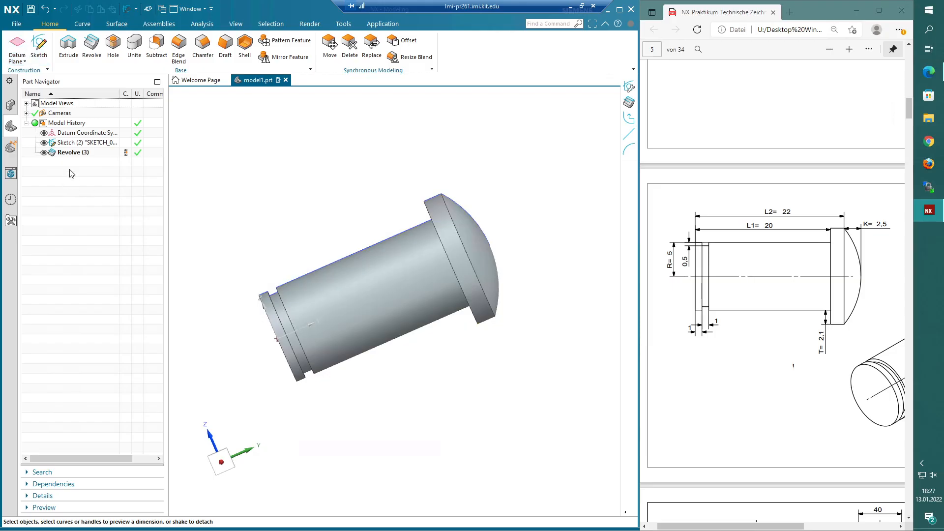
left_click(15, 26)
left_click(38, 39)
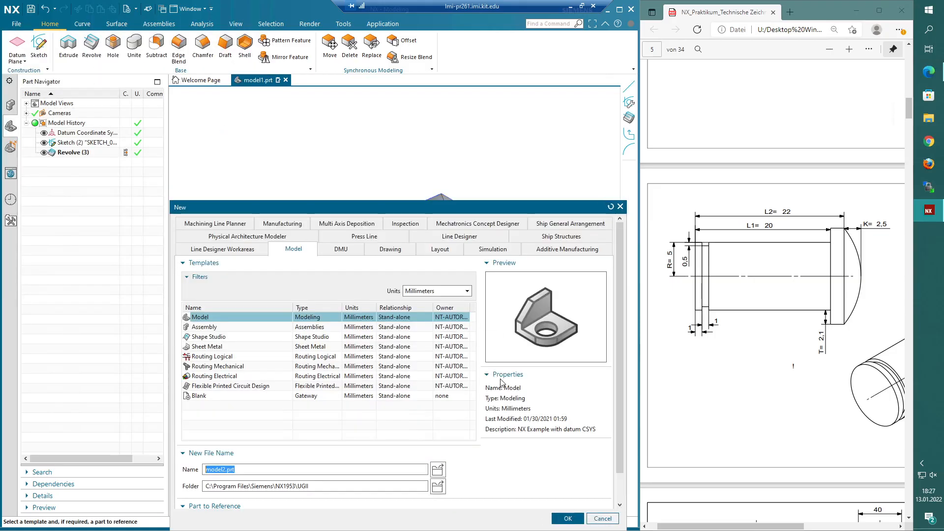
left_click(603, 518)
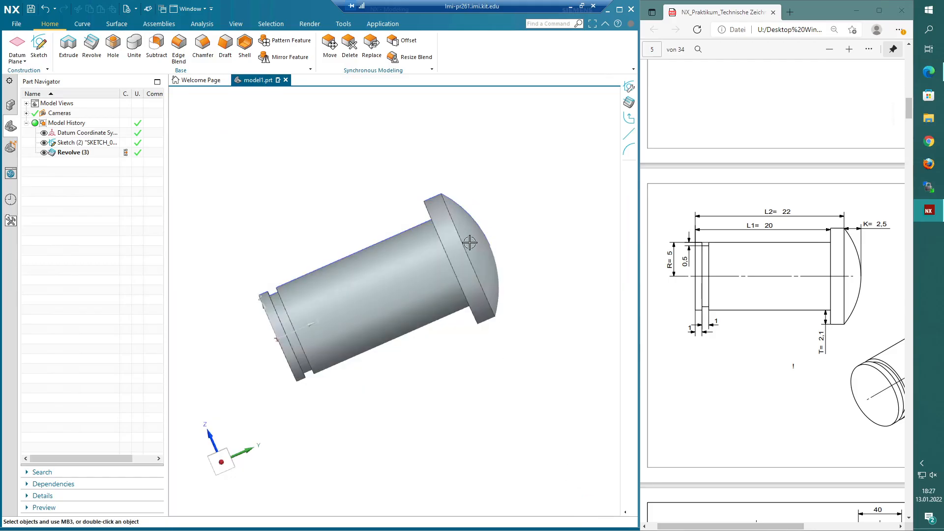
- Reopen the profile sketch and delete the head's vertical step line and the groove's edge line
double_click(74, 145)
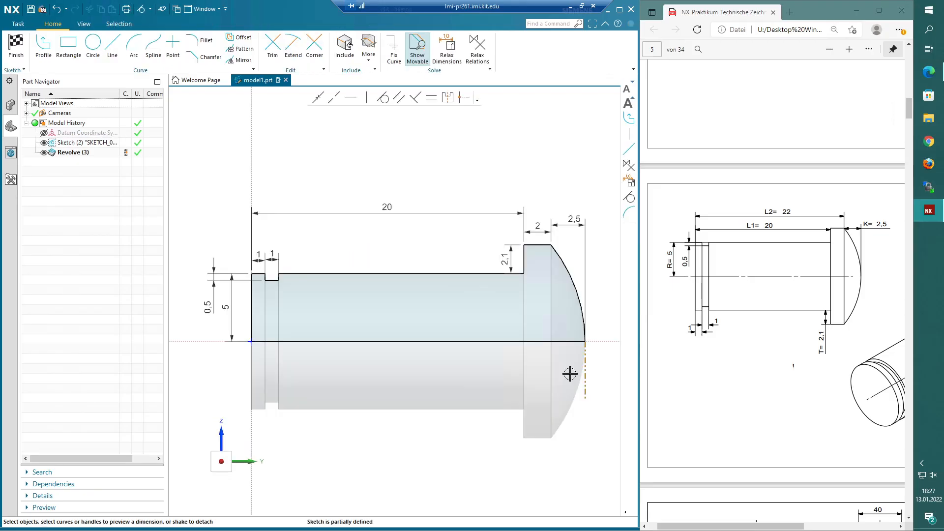
middle_click_drag(570, 374, 559, 376, "shift")
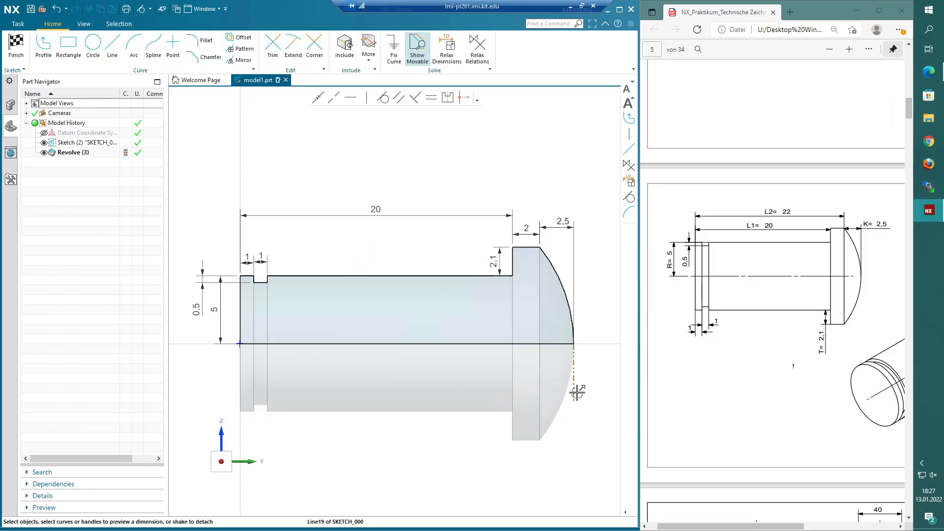
left_click(513, 264)
key("Delete")
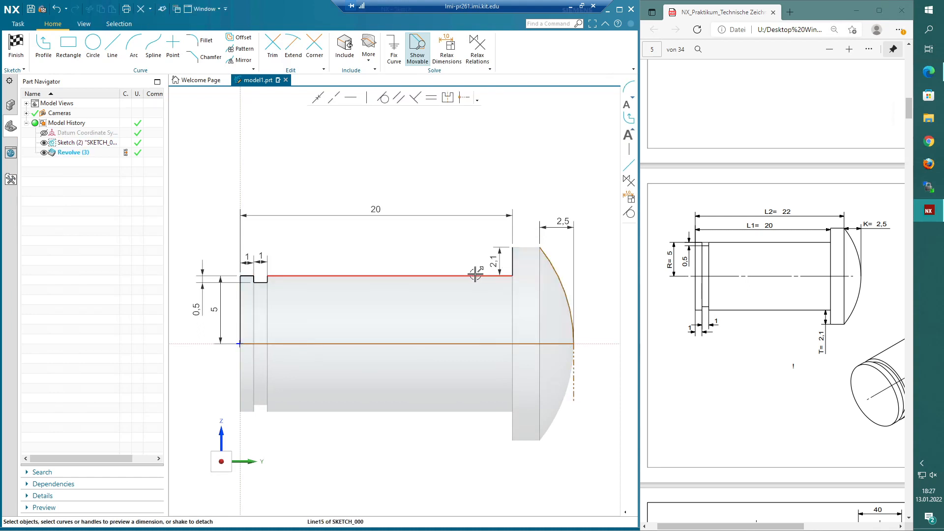
left_click(253, 279)
key("Delete")
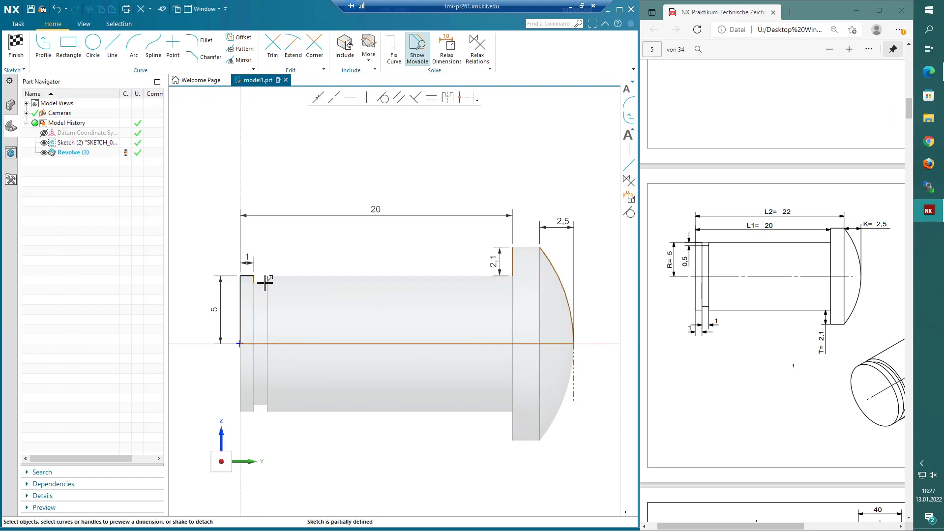
- Delete the vertical line at the profile's left end
left_click(240, 291)
key("Delete")
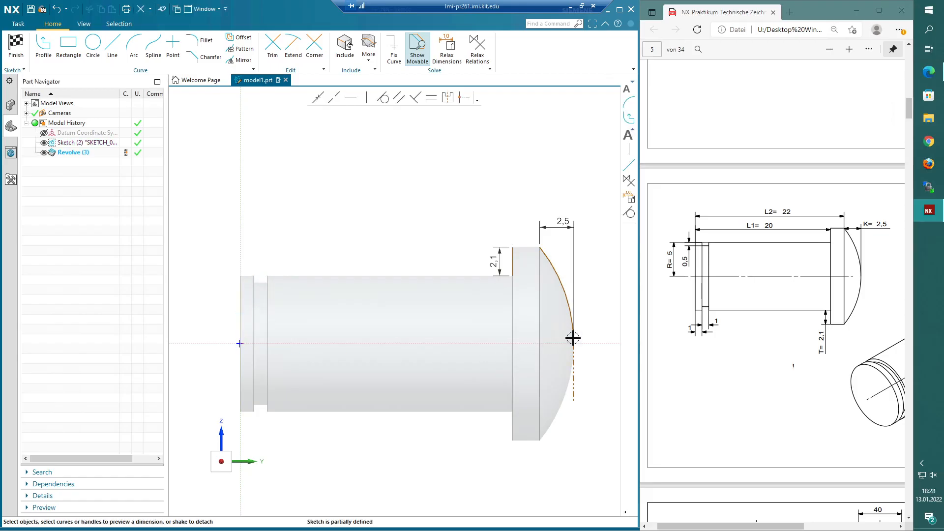
- Draw a vertical line from the arc's top down to the axis and a horizontal line along the axis to the arc's end
scroll(593, 359, "up", 2)
scroll(595, 367, "up", 1)
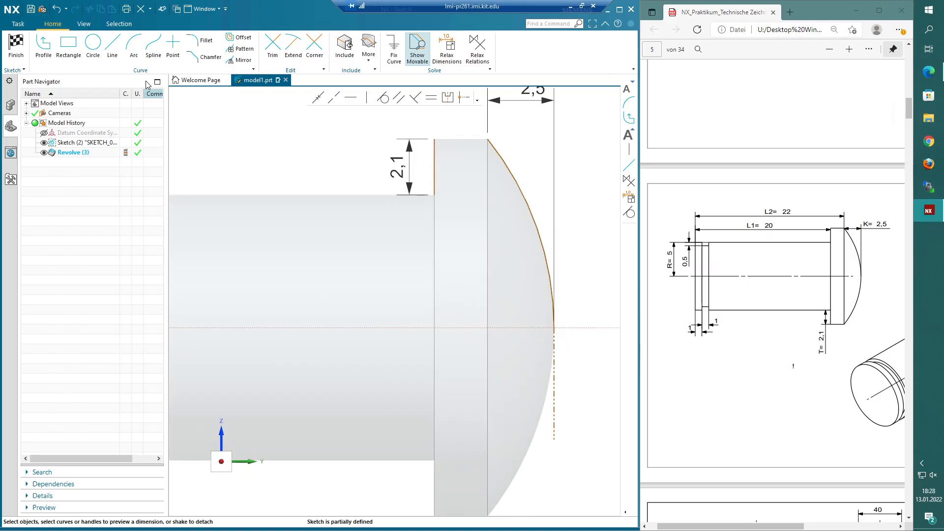
left_click(112, 46)
left_click(487, 141)
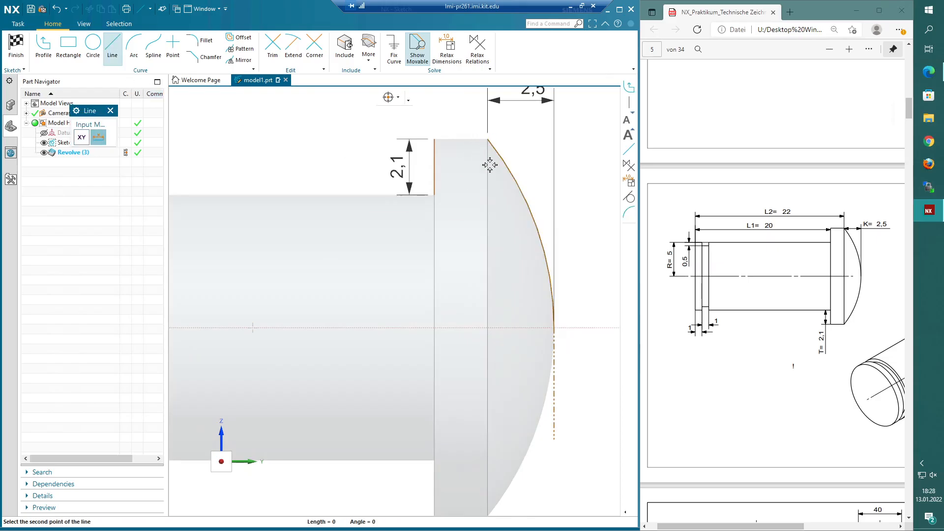
left_click(487, 328)
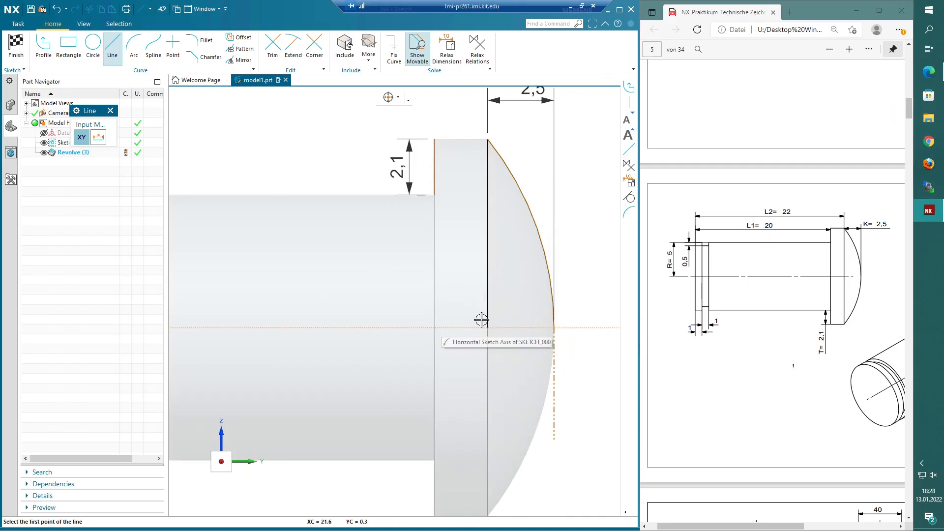
left_click(490, 328)
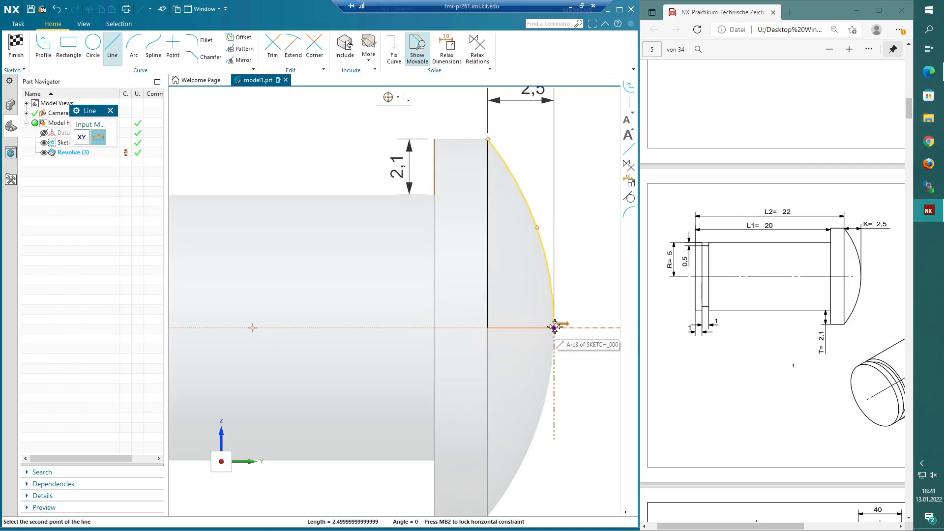
left_click(554, 327)
key("Escape")
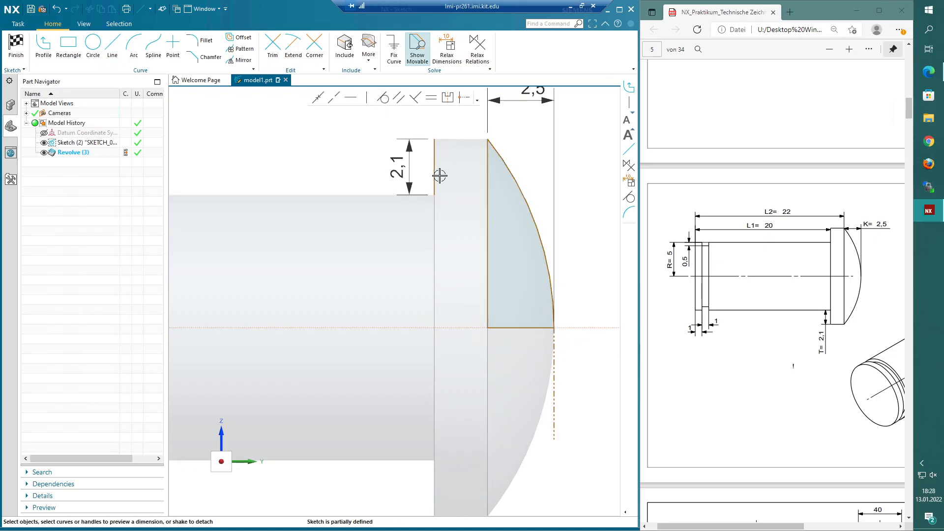
- Delete the leftover vertical line at the base of the head
left_click(440, 175)
key("Delete")
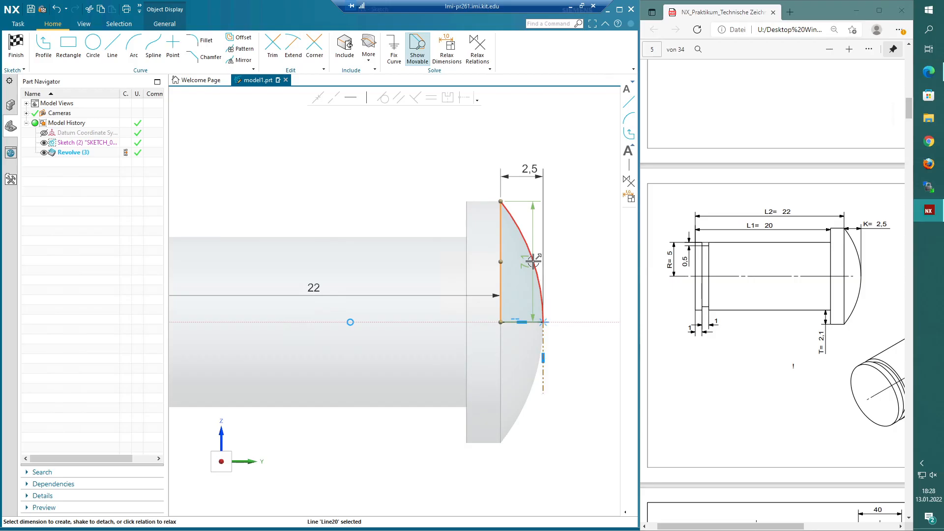
- Dimension the head's vertical edge and finish the profile sketch and the new circle sketch
left_click(534, 262)
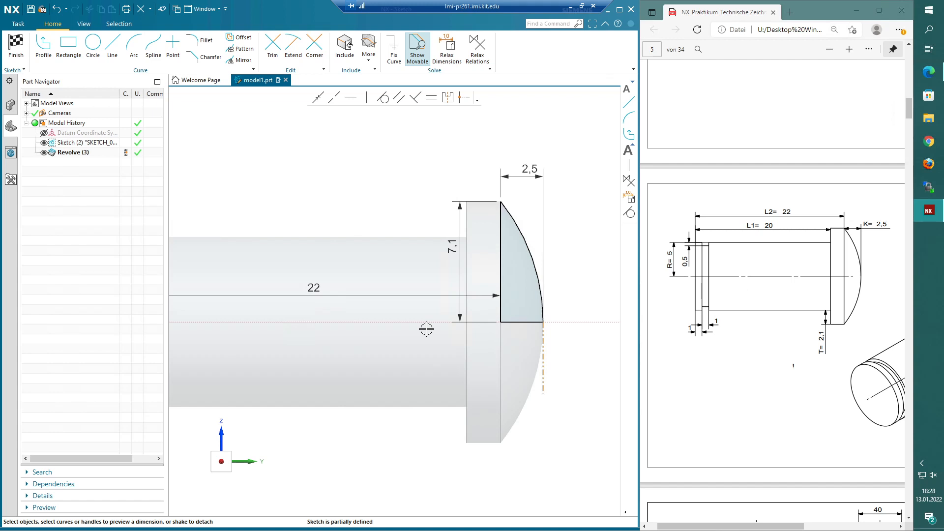
key("ctrl+q")
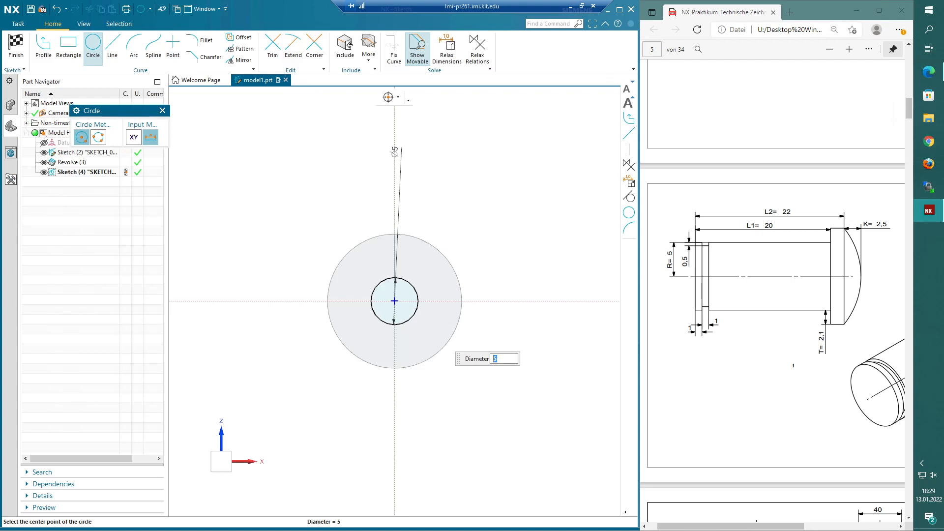
key("ctrl+q")
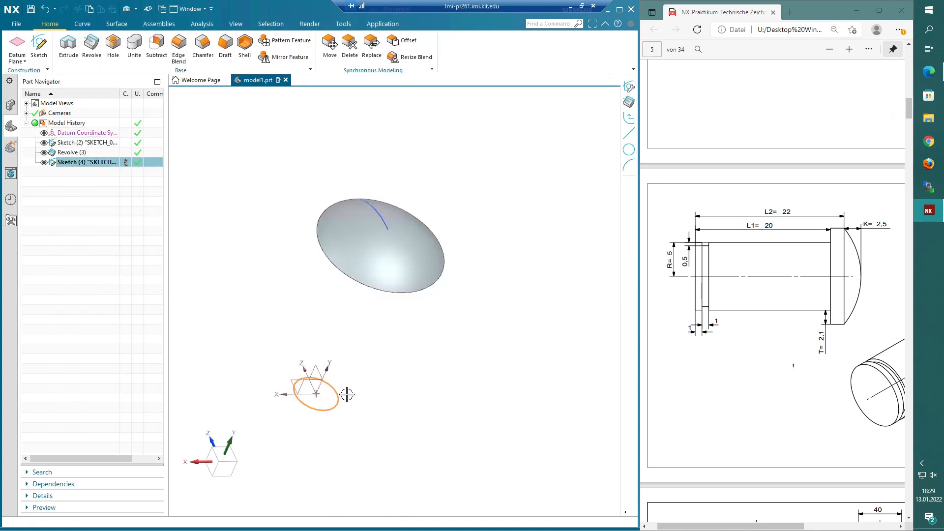
- Reopen the circle sketch, set the circle's diameter to 10 mm, and finish the sketch
double_click(98, 162)
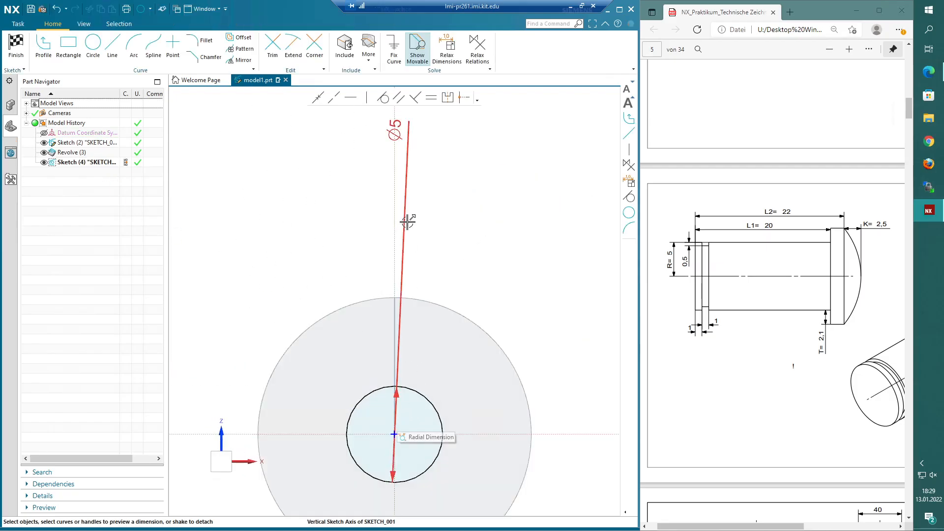
double_click(407, 222)
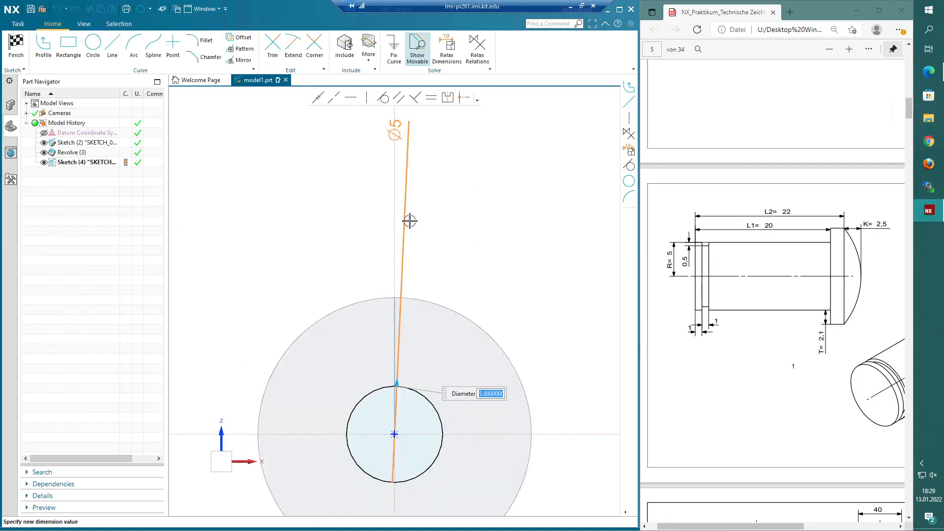
type("10")
key("Return")
left_click(258, 285)
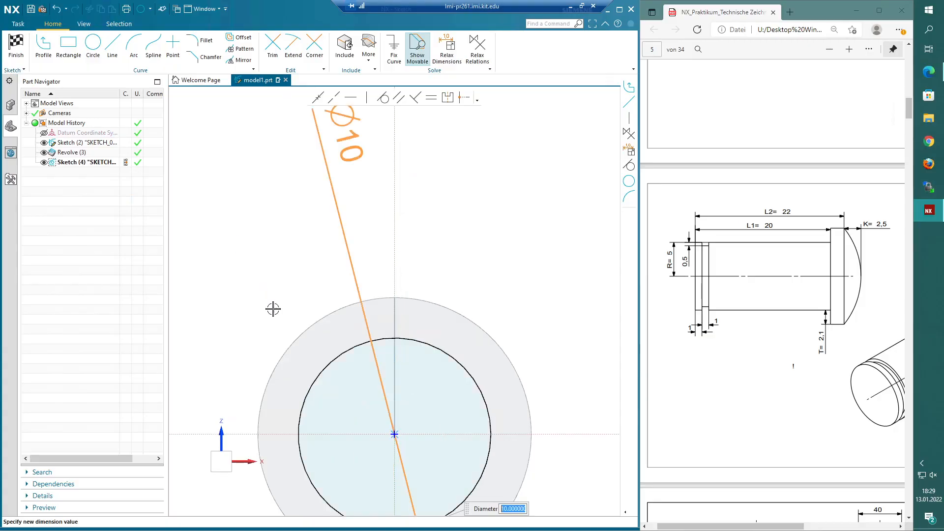
left_click(16, 44)
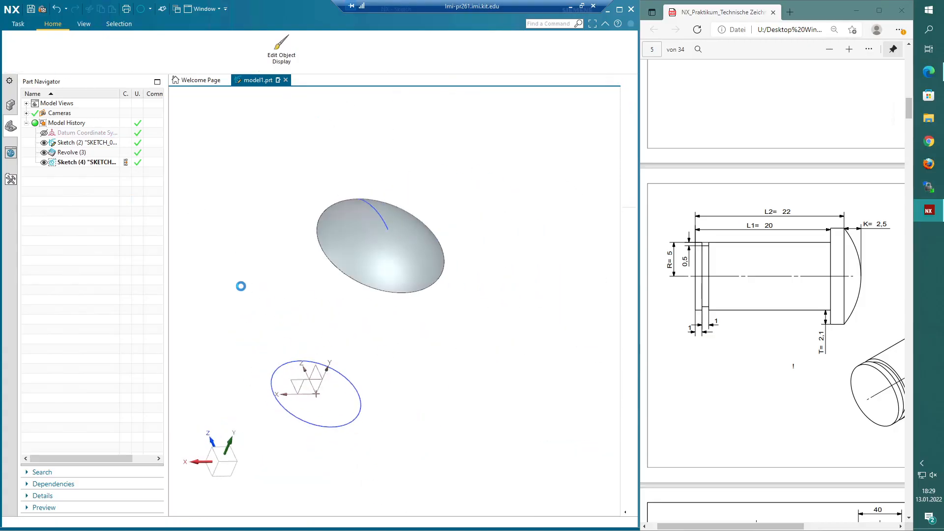
- Extrude the 10 mm circle 1 mm
key("x")
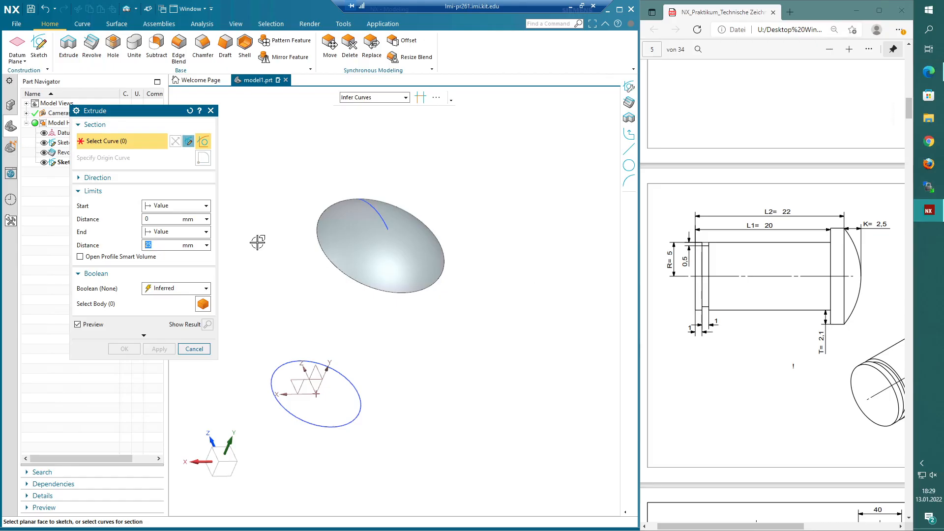
type("1")
key("Return")
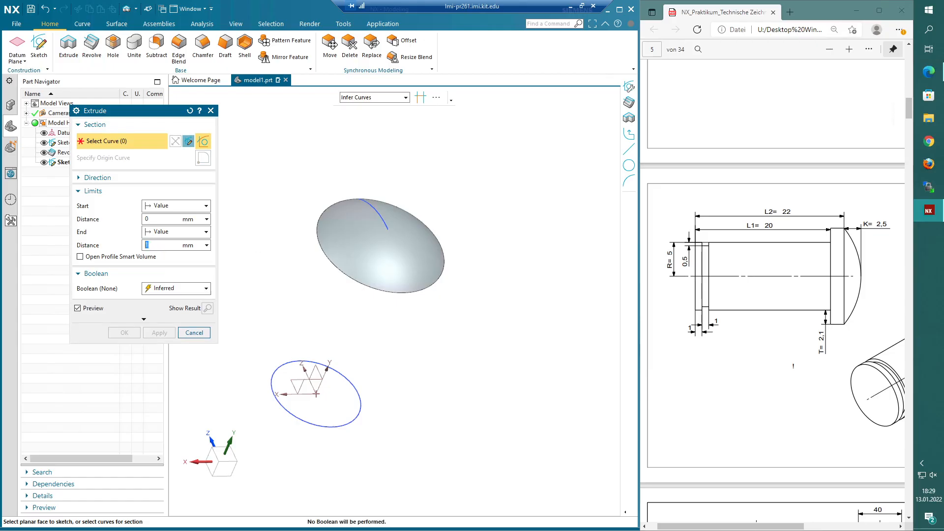
left_click(270, 394)
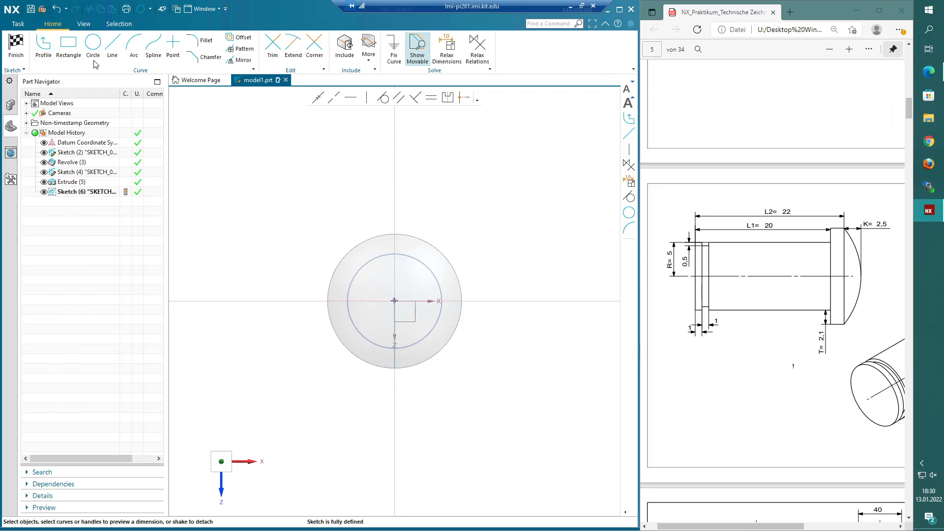
- Sketch a circle centred on the origin and extrude it 1 mm, united with the body
left_click(93, 49)
left_click(394, 301)
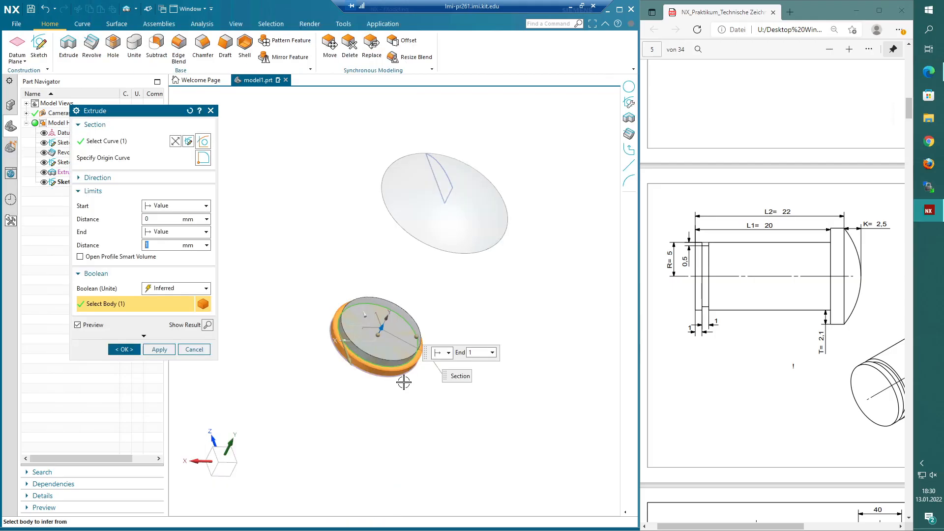
middle_click(404, 382)
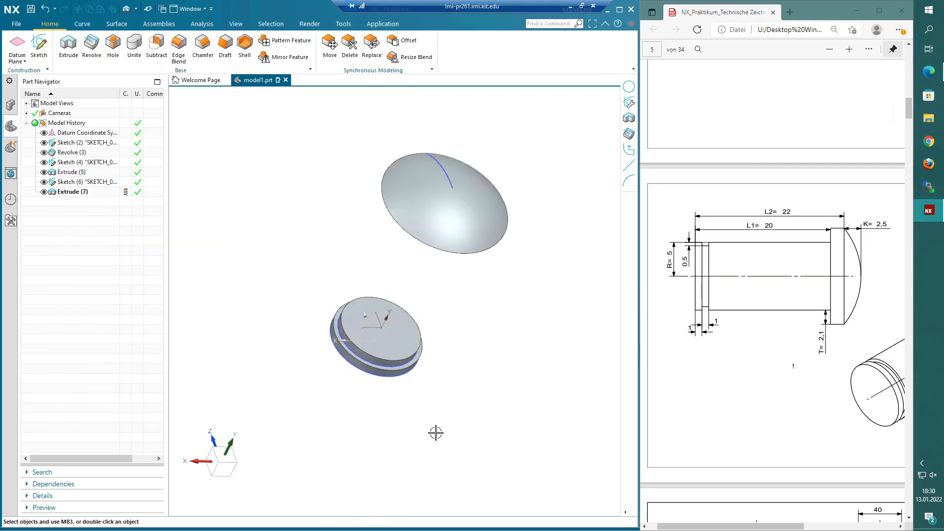
- Extrude the shaft circle from 2 mm to 20 mm, uniting it with the body
middle_click_drag(436, 433, 413, 418)
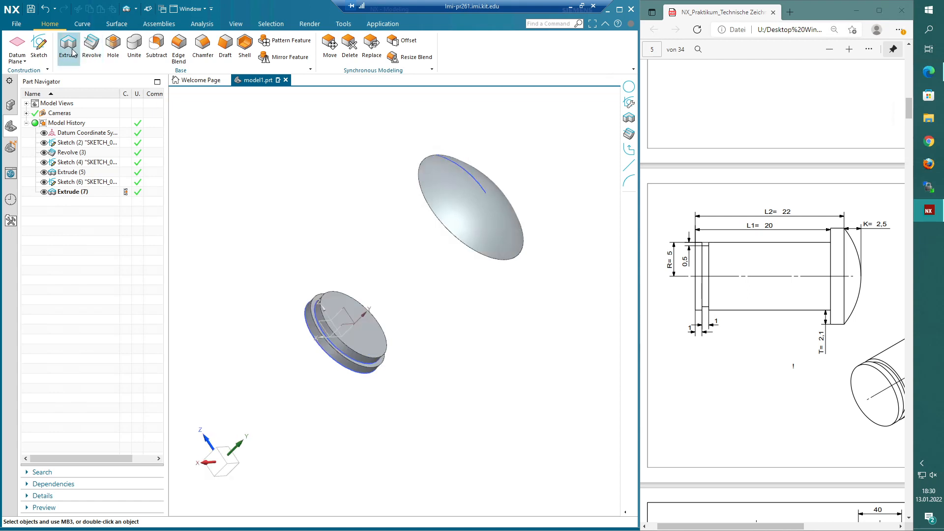
left_click(70, 49)
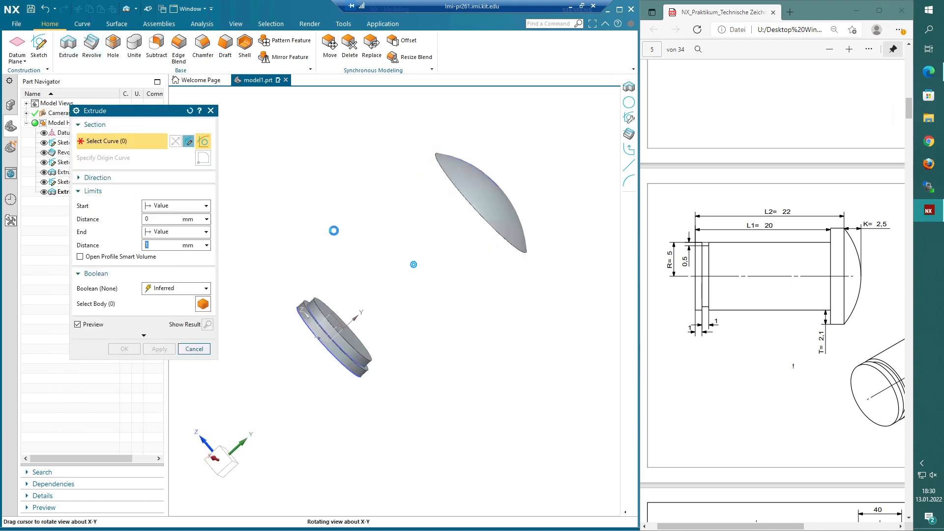
left_click(305, 329)
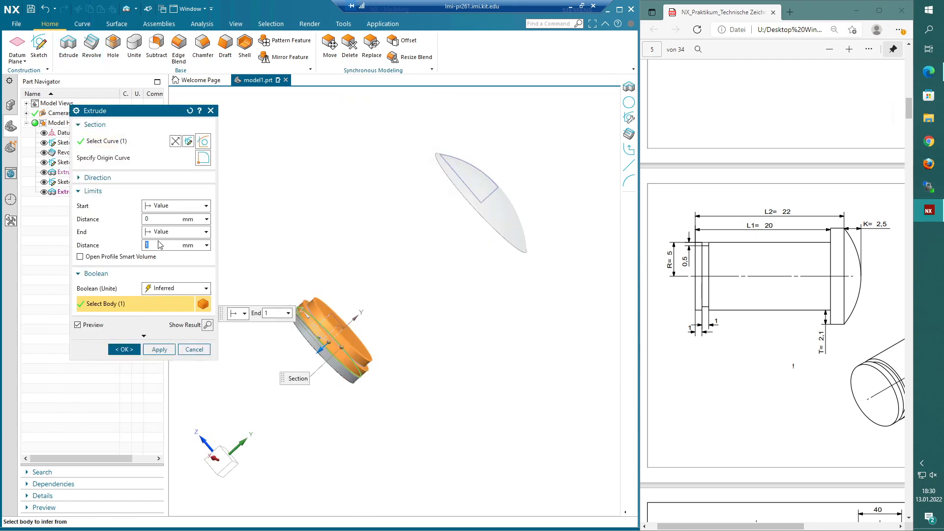
scroll(323, 338, "down", 2)
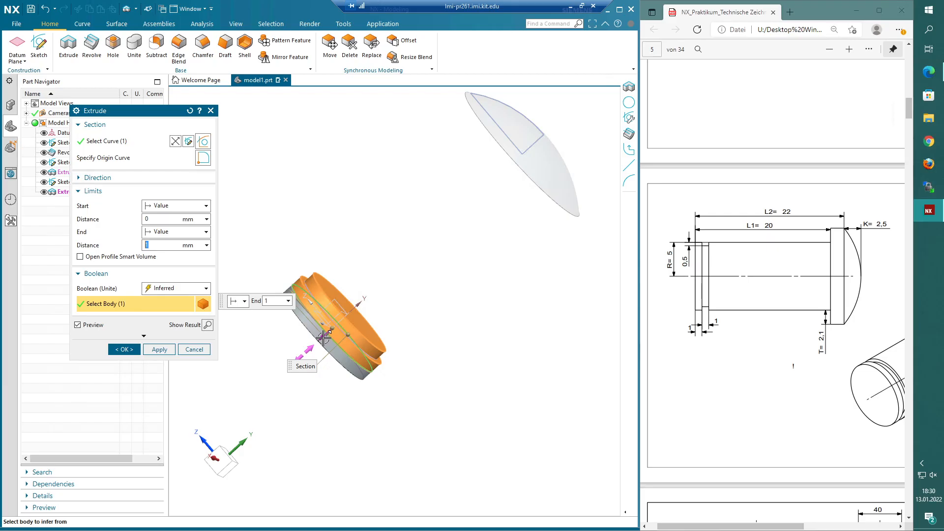
left_click_drag(323, 338, 221, 303)
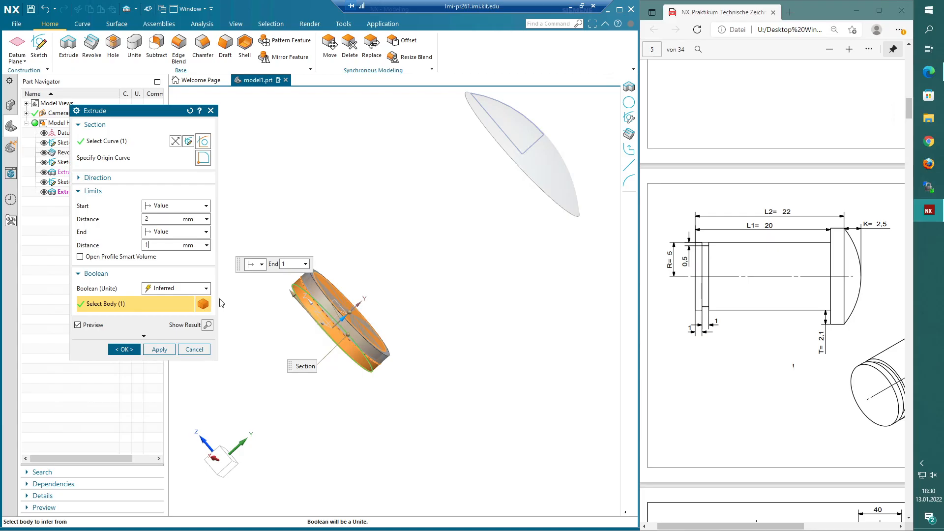
key("BackSpace")
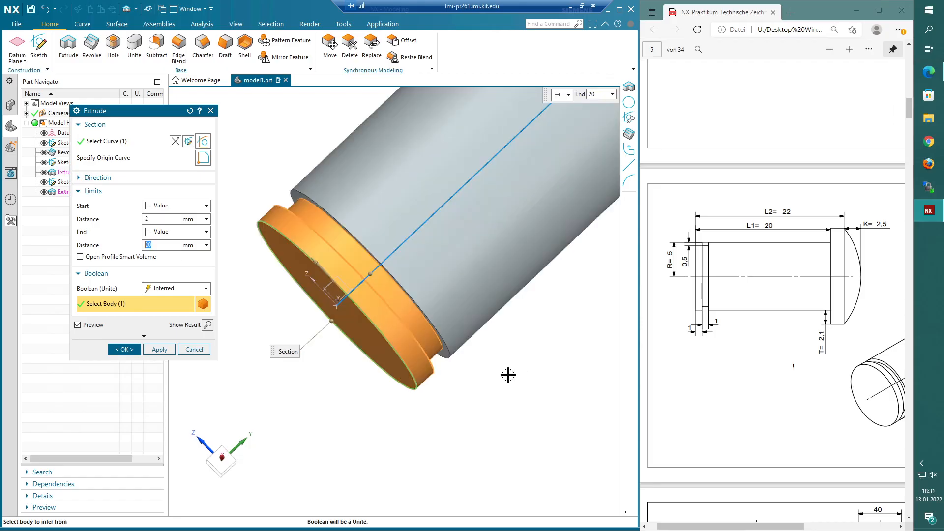
middle_click_drag(508, 375, 424, 320)
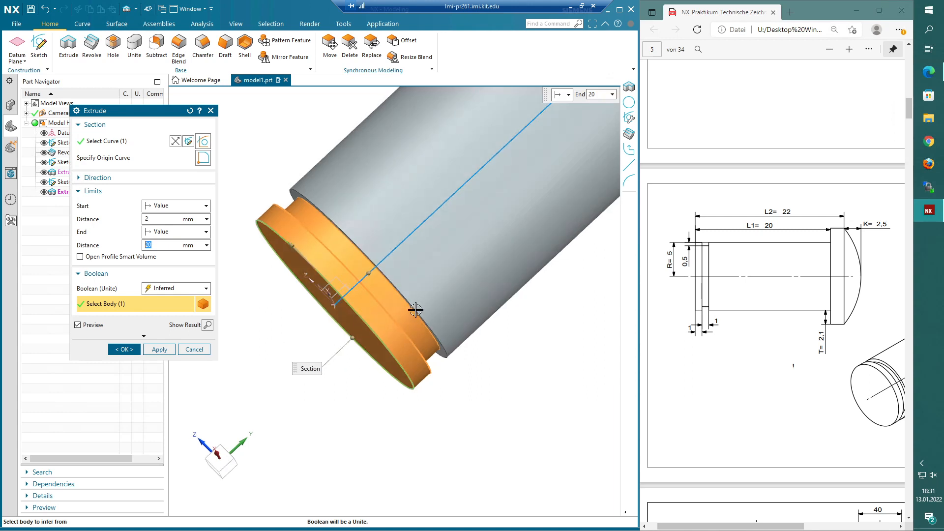
scroll(433, 354, "down", 3)
scroll(569, 217, "up", 2)
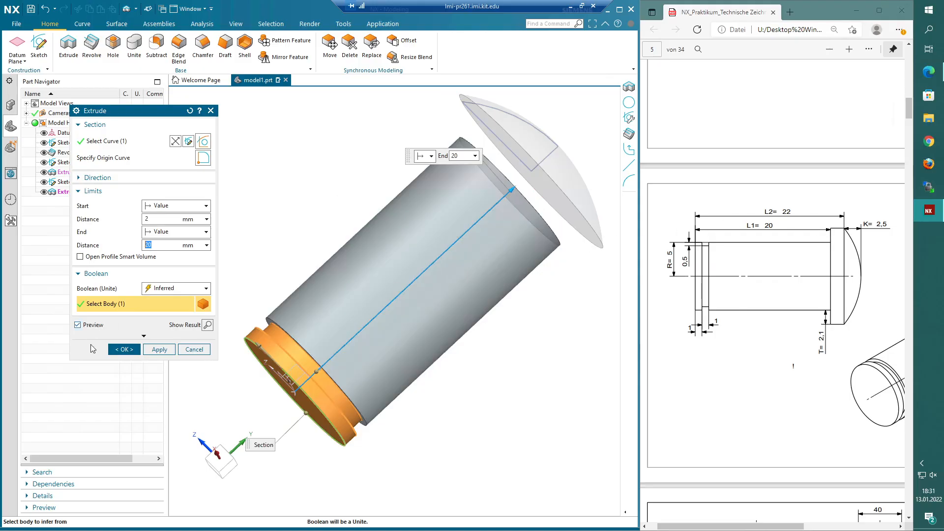
left_click(124, 349)
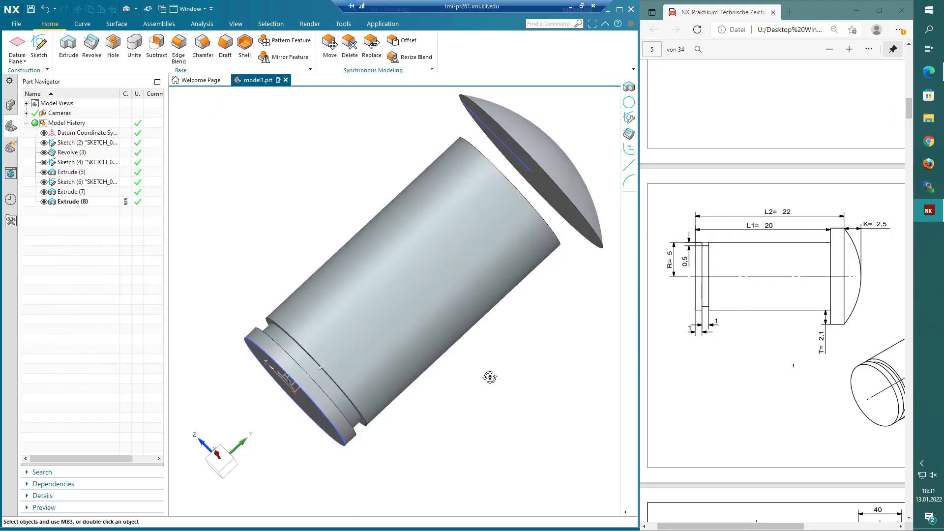
- Create a new sketch on the head's flat face
middle_click_drag(489, 377, 465, 372)
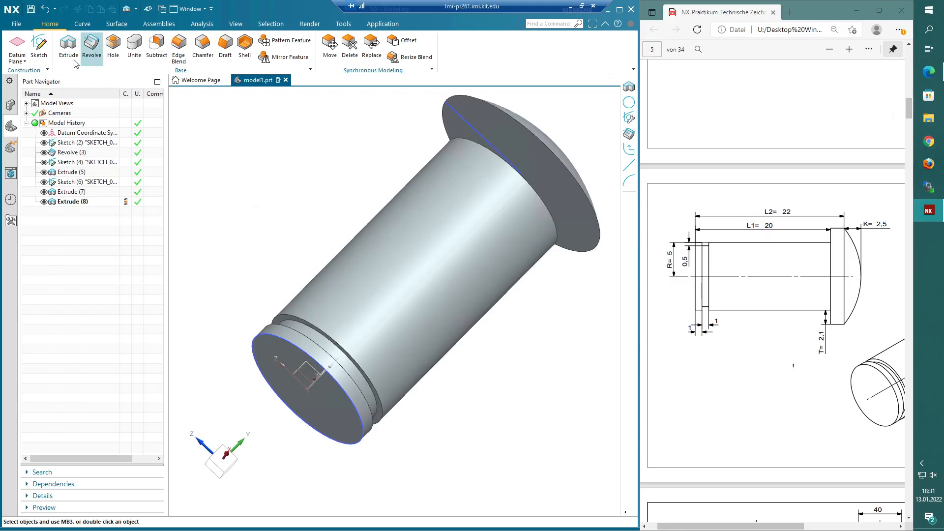
left_click(39, 46)
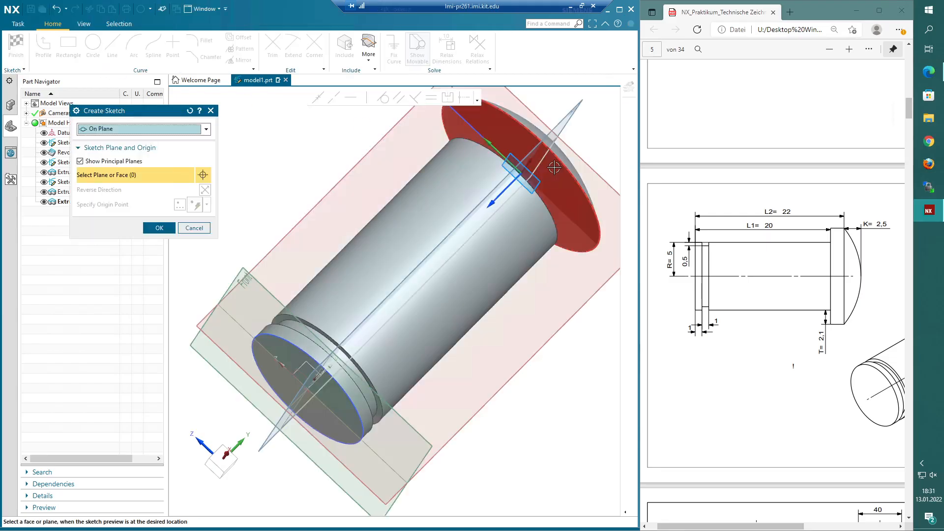
left_click(562, 173)
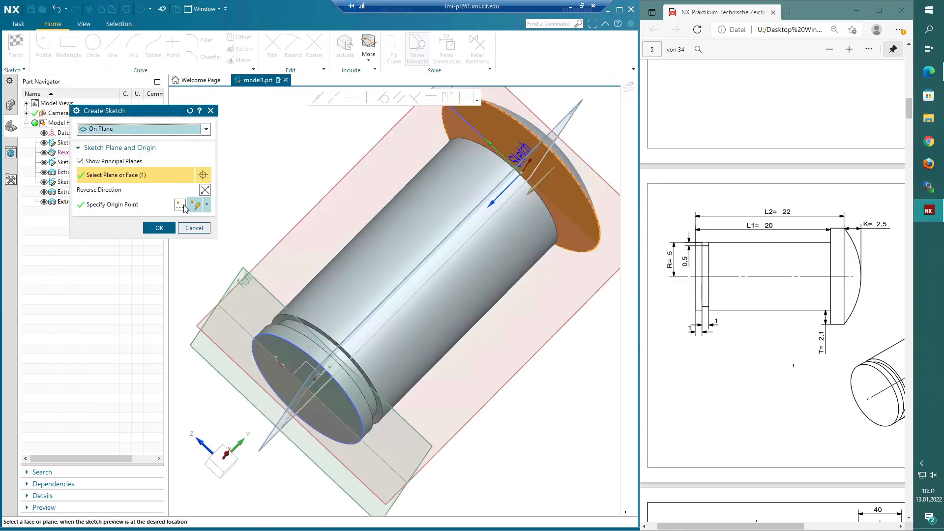
left_click(159, 228)
- Draw a circle centred on the sketch origin and finish the sketch
left_click(93, 45)
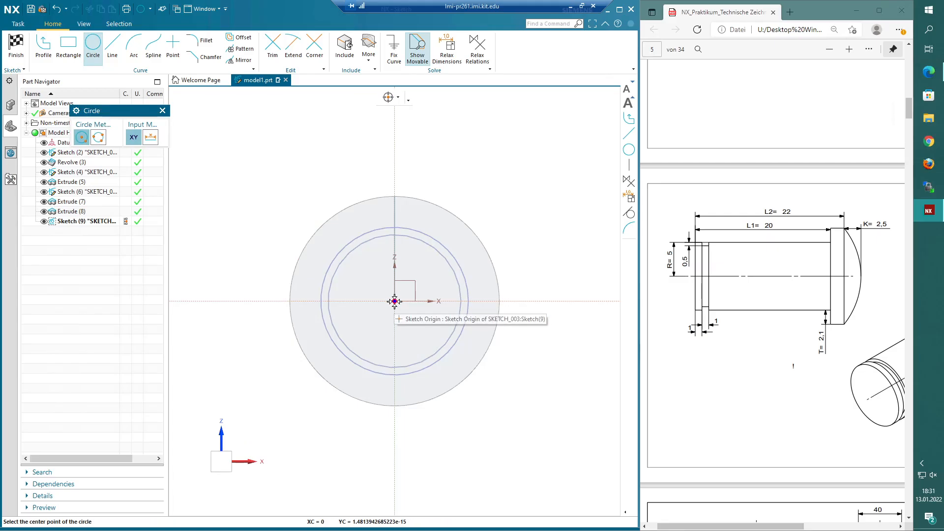
left_click(395, 301)
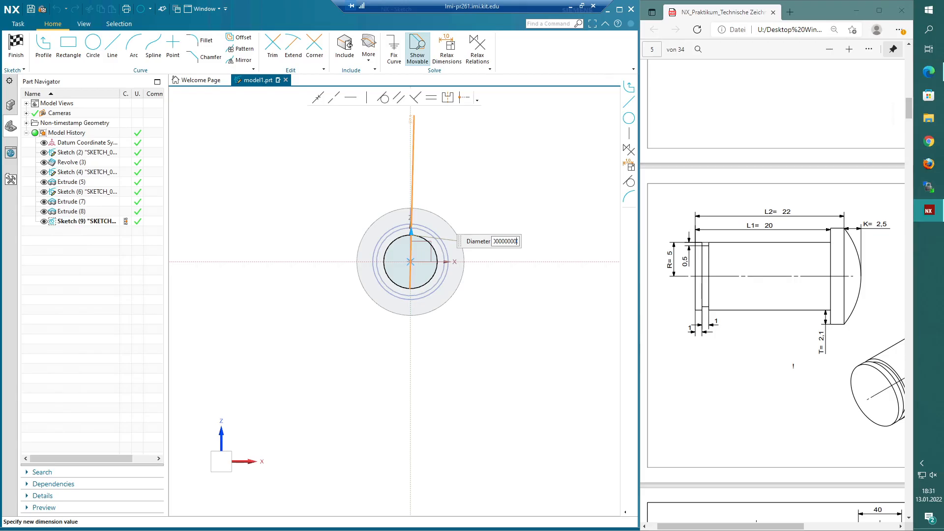
key("Return")
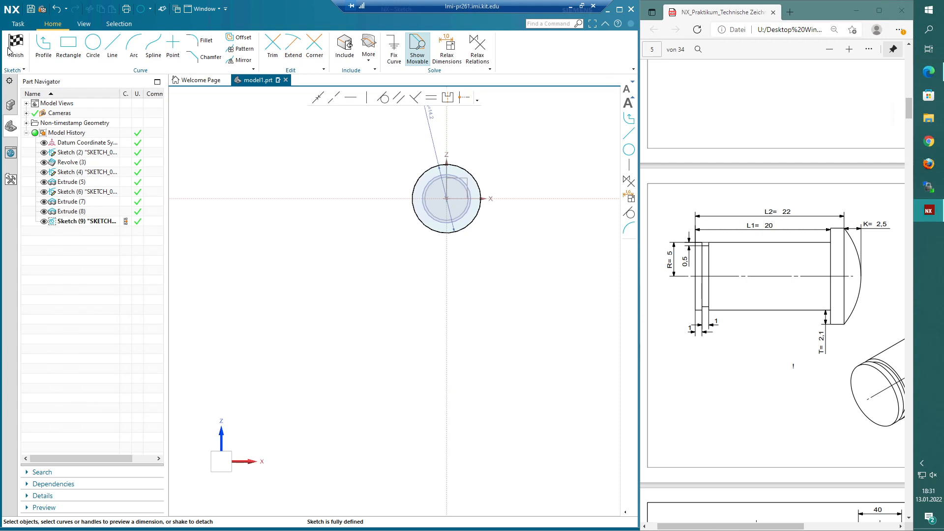
left_click(9, 49)
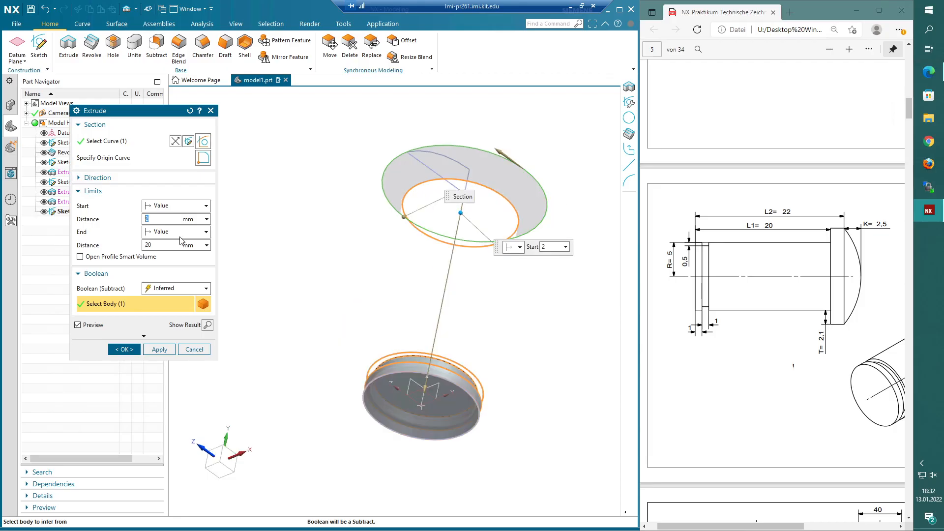
- Extrude the head circle from 0 mm to 2 mm, uniting it with the body
type("0")
key("Tab")
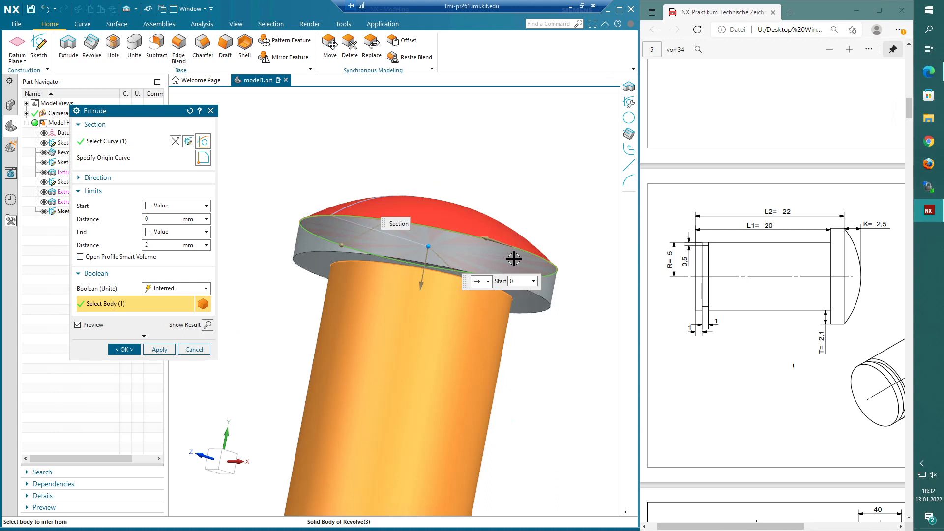
scroll(476, 428, "down", 2)
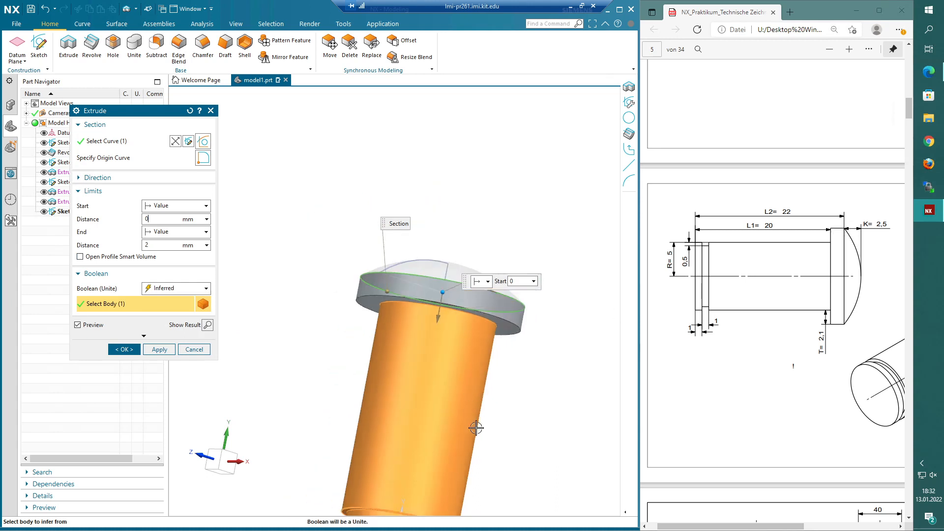
left_click(124, 349)
scroll(488, 334, "down", 2)
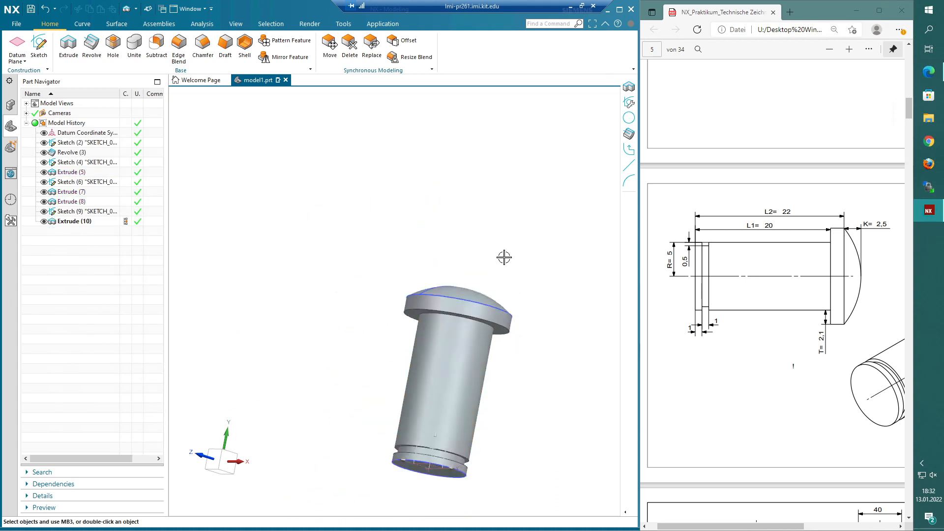
- Orbit the bolt and select the head and groove extrude features in the history to inspect them
scroll(504, 257, "down", 1)
scroll(520, 347, "up", 2)
middle_click_drag(520, 346, 506, 317)
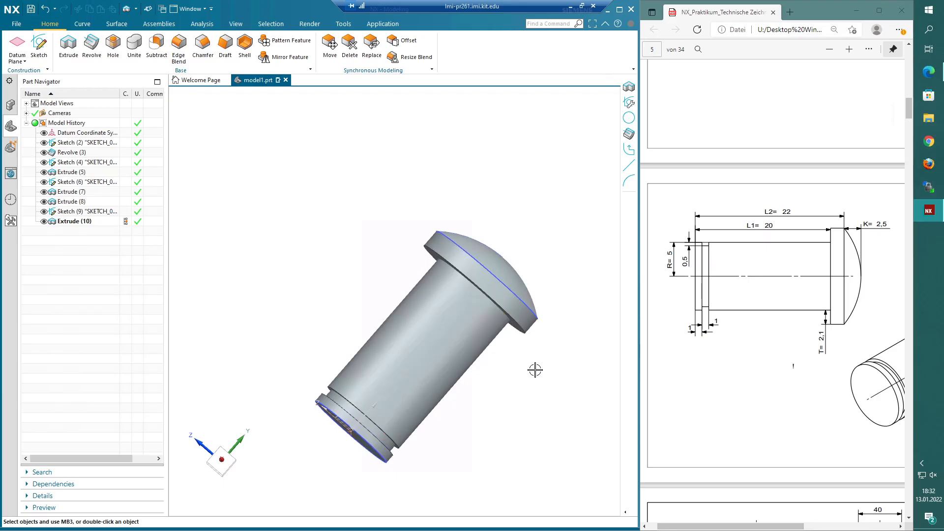
middle_click_drag(535, 369, 563, 373, "shift")
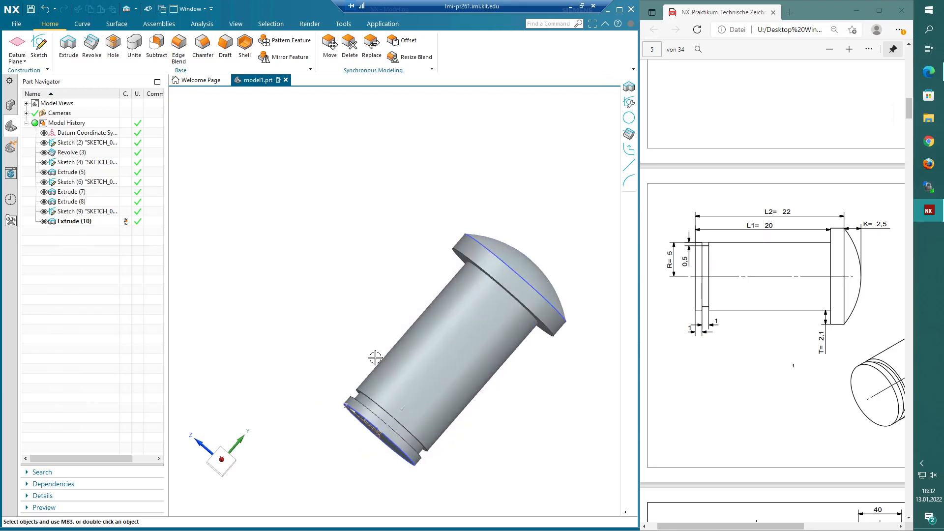
left_click(106, 221)
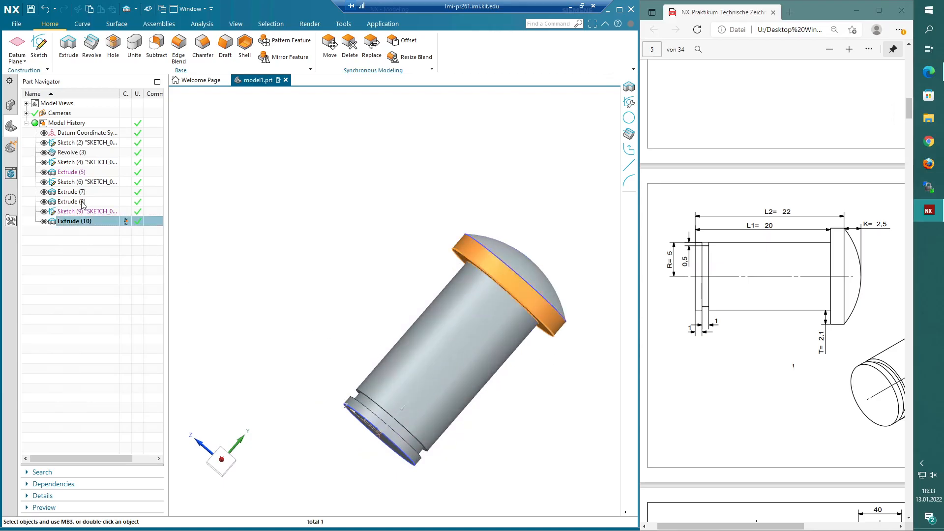
left_click(89, 193)
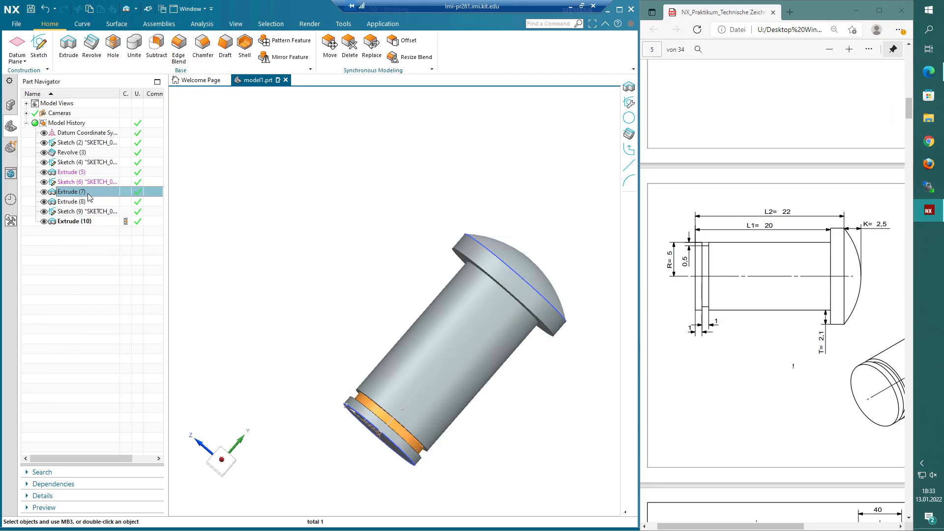
left_click(134, 46)
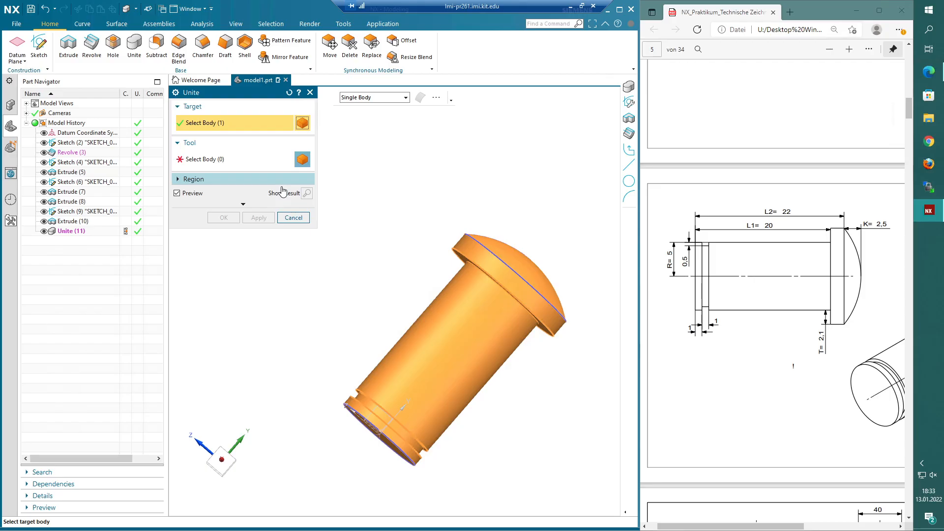
left_click(293, 216)
middle_click_drag(494, 320, 500, 335)
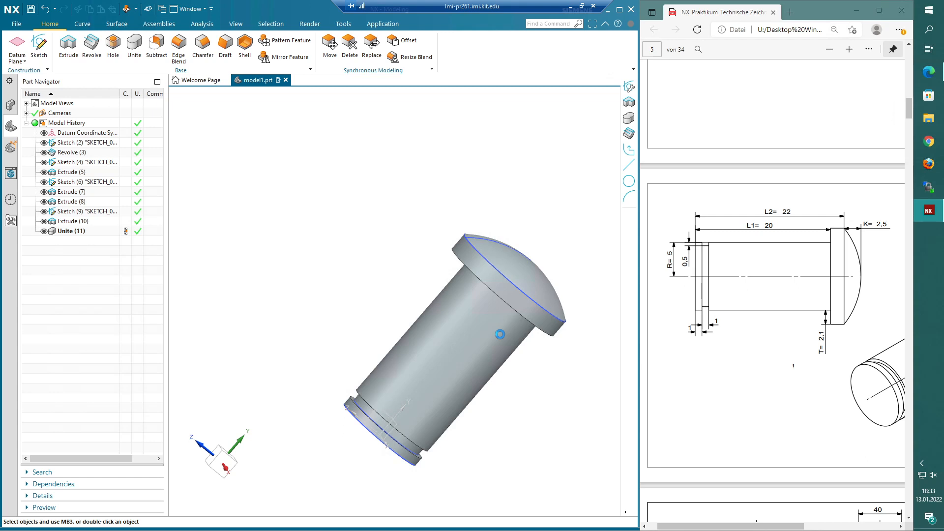
middle_click_drag(500, 334, 490, 220)
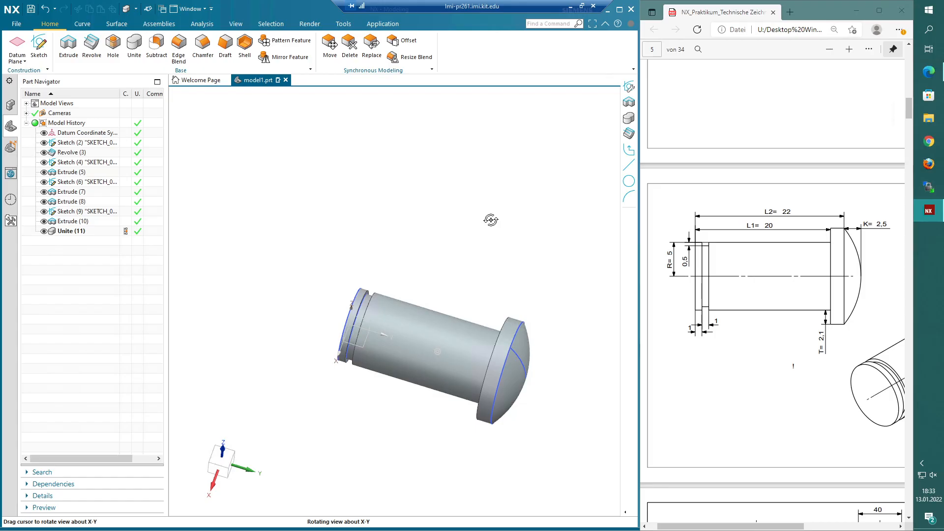
middle_click_drag(491, 220, 270, 382)
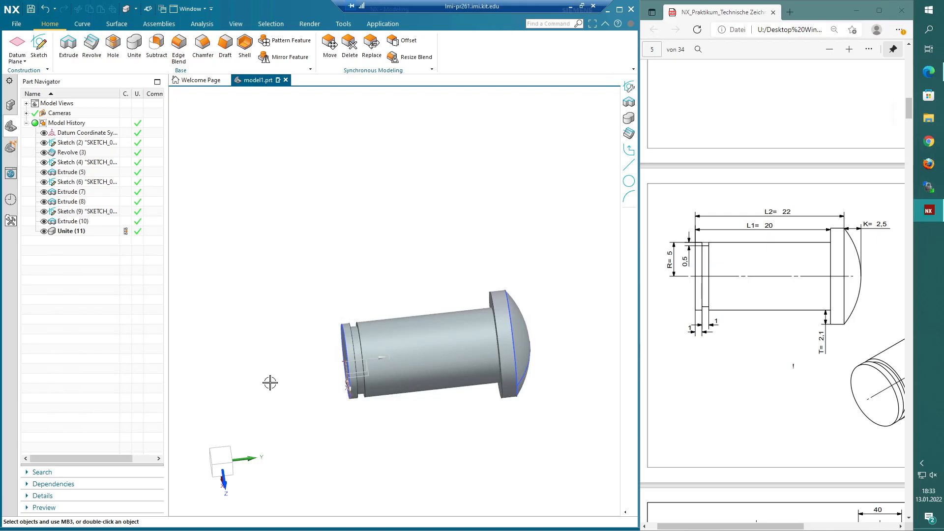